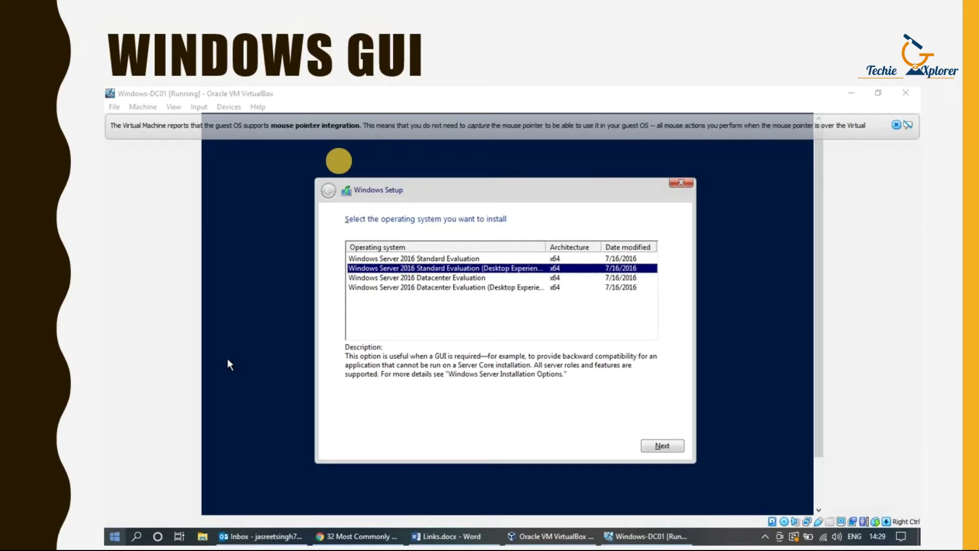
- Advance the presentation to the Check Connectivity and Configuration slide, and switch to the Windows-DC01 virtual machine in VirtualBox
key("Right")
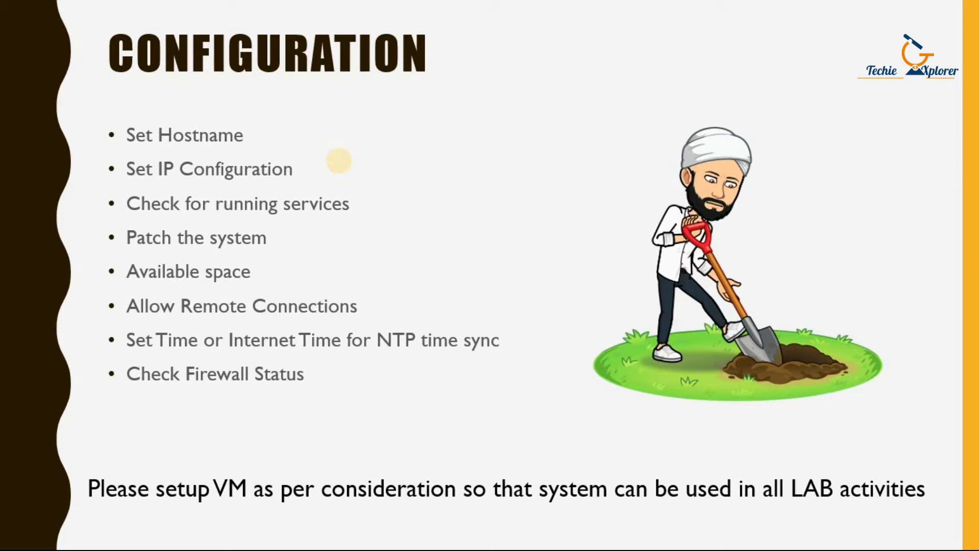
key("Right")
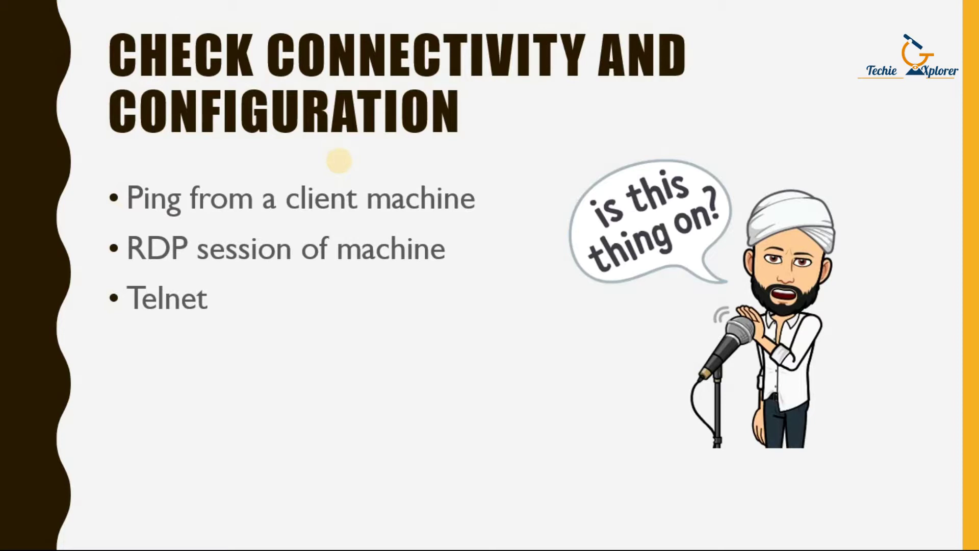
key("alt+Tab")
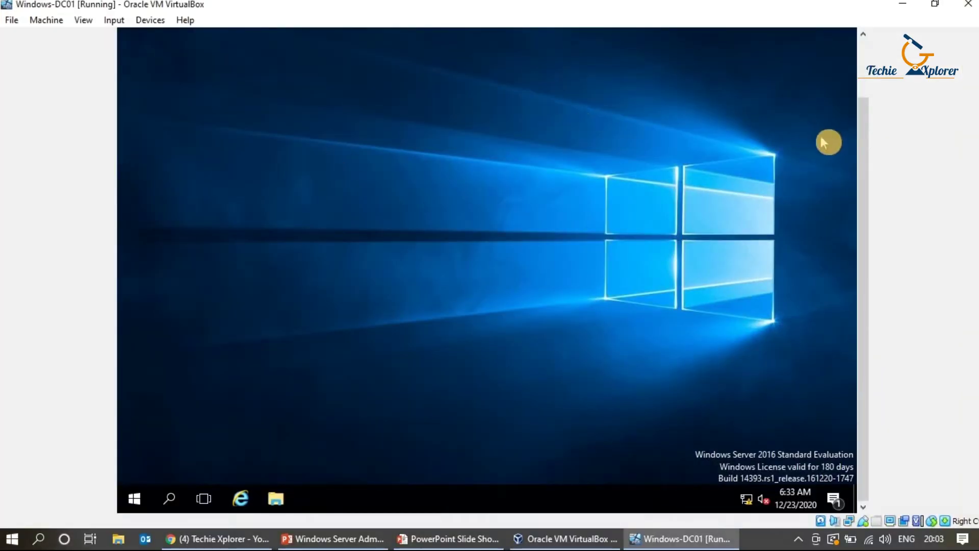
left_click(868, 174)
left_click_drag(867, 174, 826, 212)
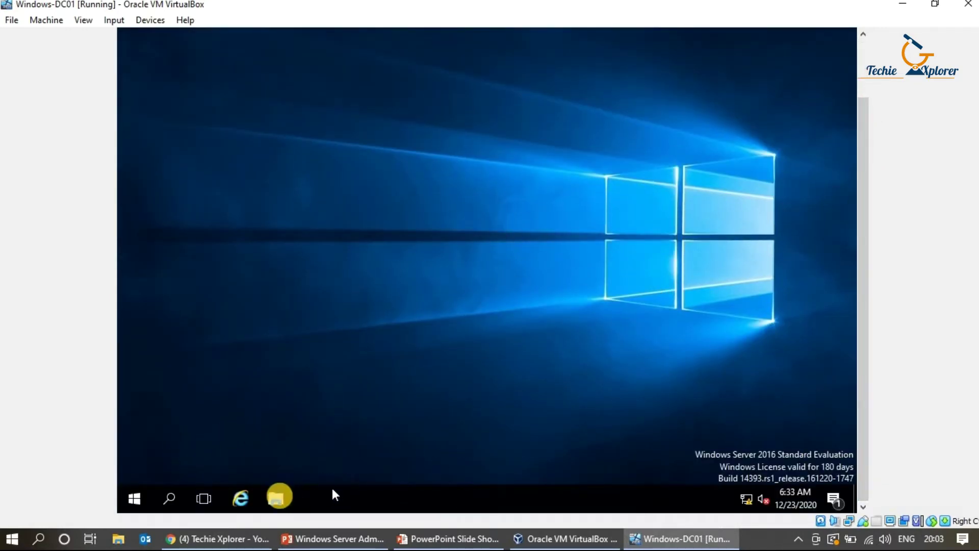
- Open File Explorer in the virtual machine and display the system properties of This PC
key("super+e")
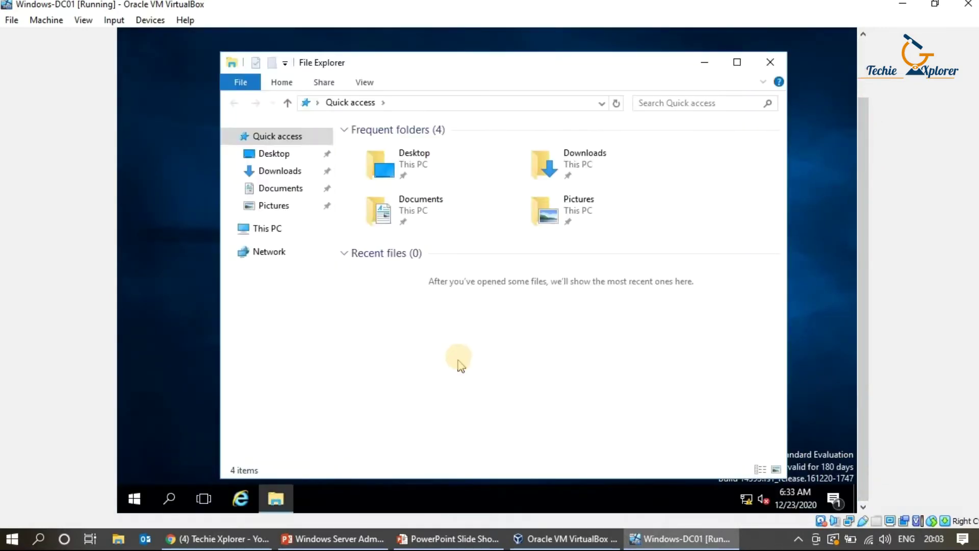
right_click(279, 228)
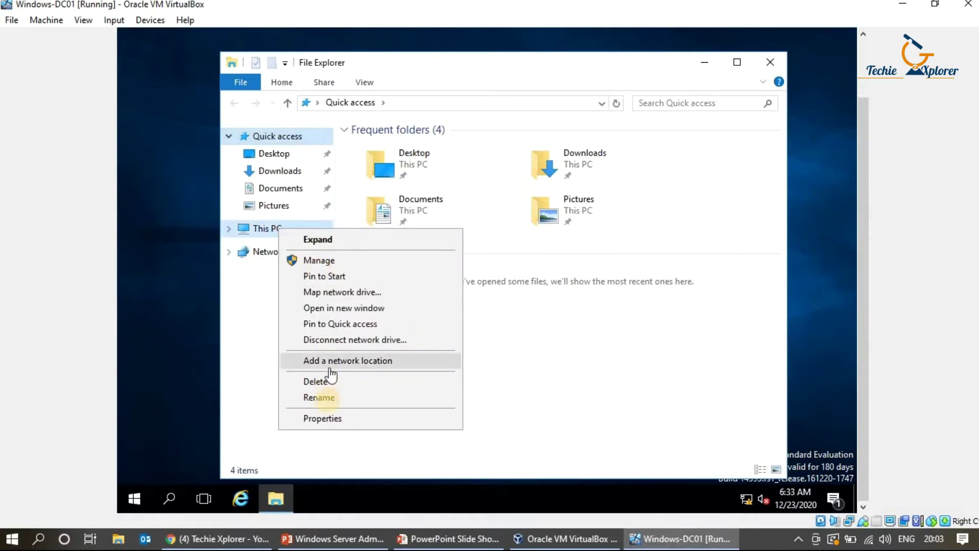
left_click(532, 416)
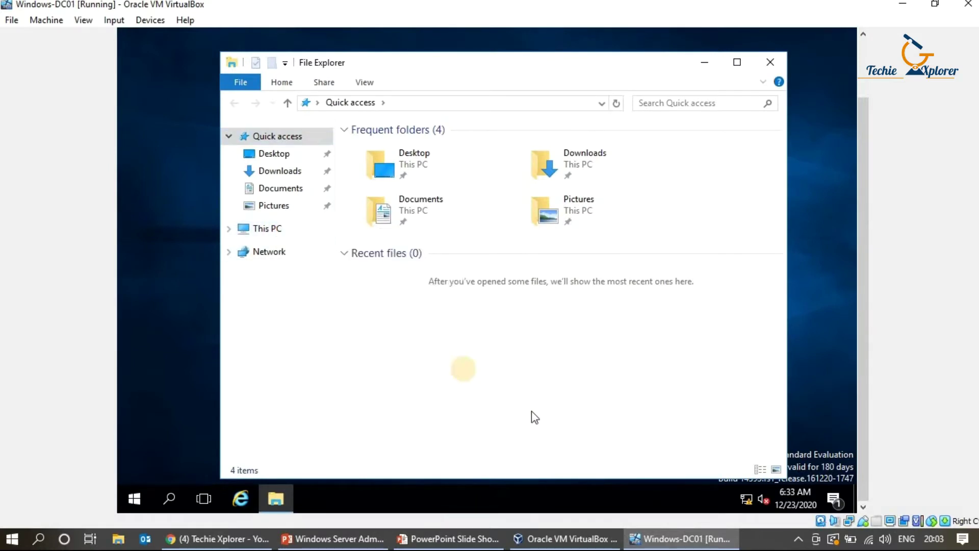
right_click(268, 228)
left_click(301, 414)
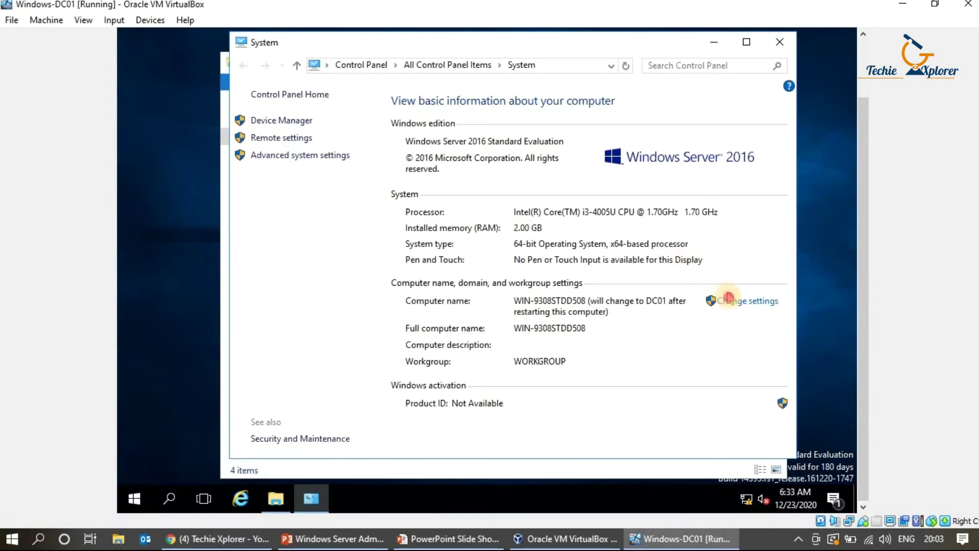
- Try changing the computer name to ASD, cancel the rename, and close the system windows
left_click(720, 301)
left_click(472, 248)
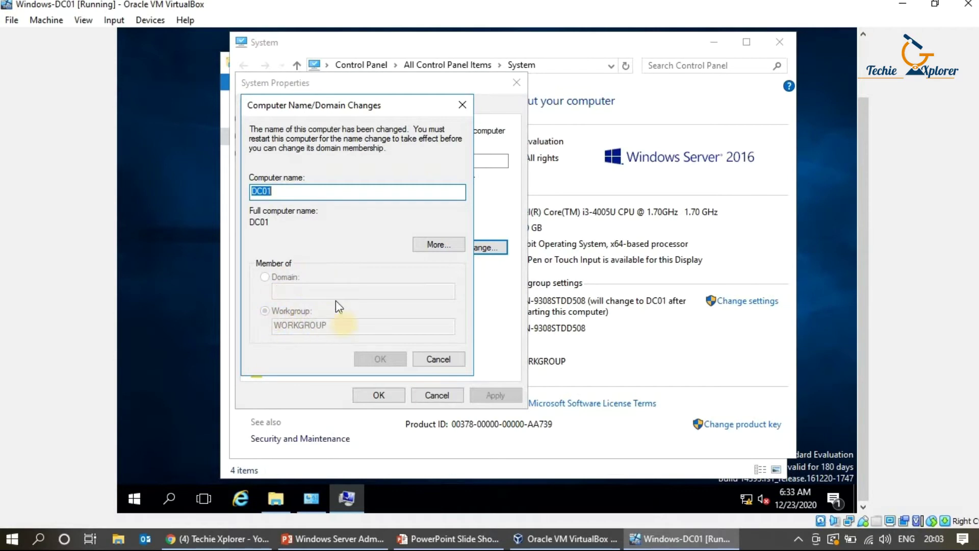
type("ASD")
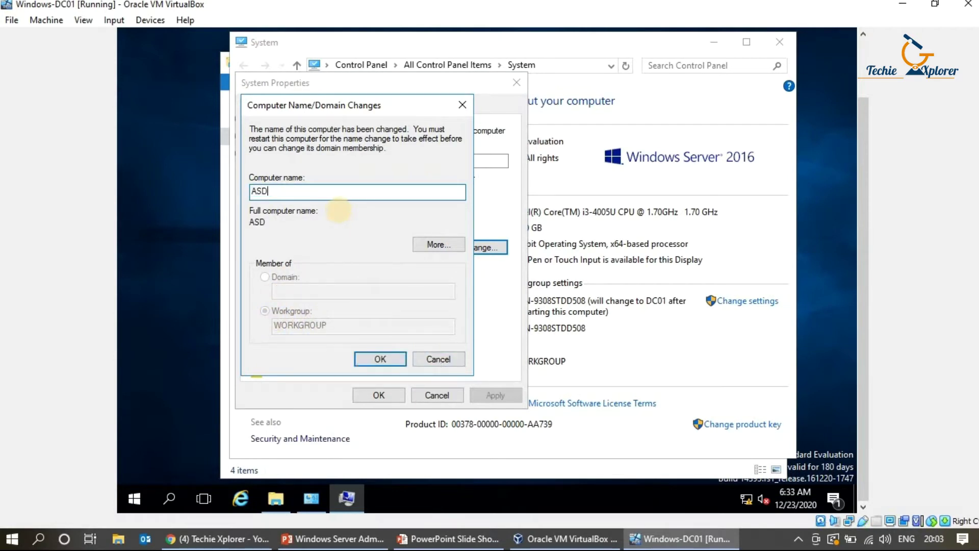
left_click(436, 359)
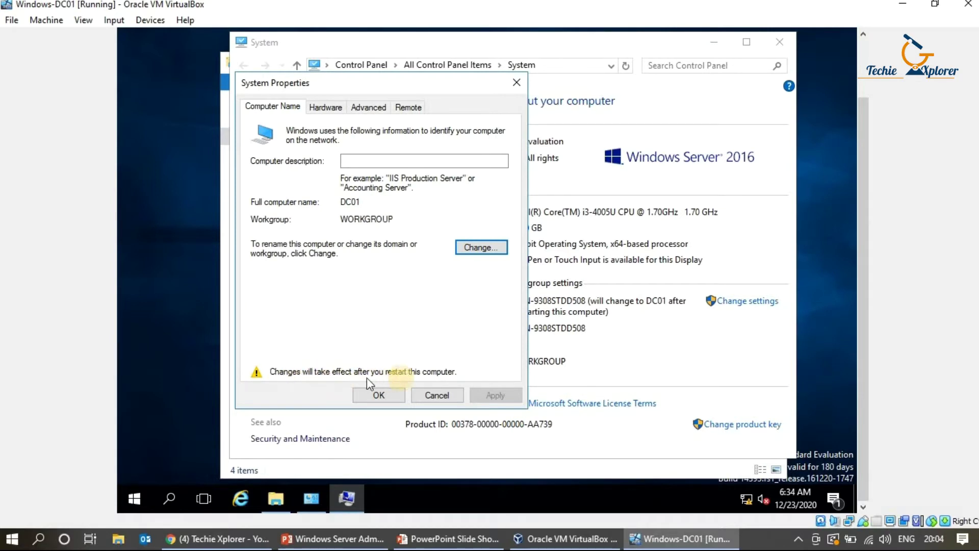
left_click(392, 401)
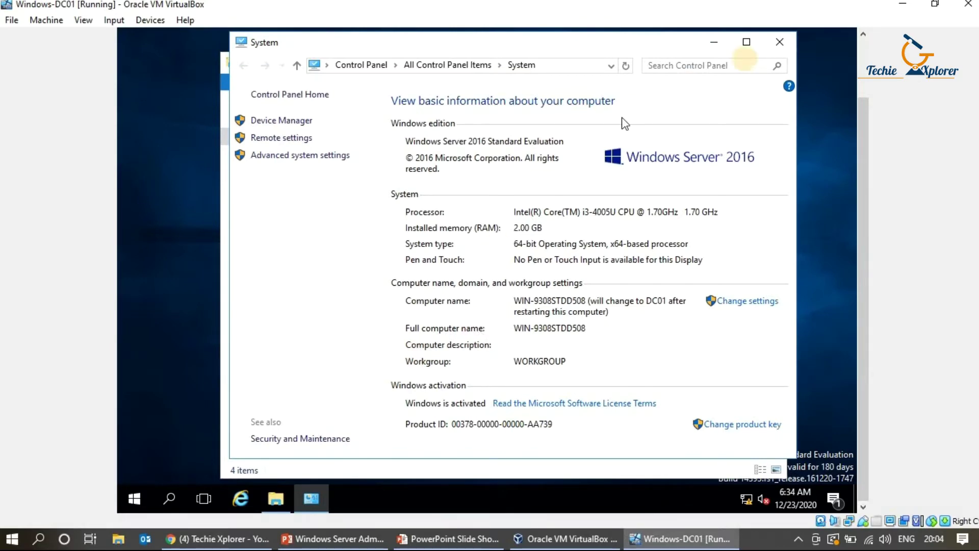
left_click(779, 42)
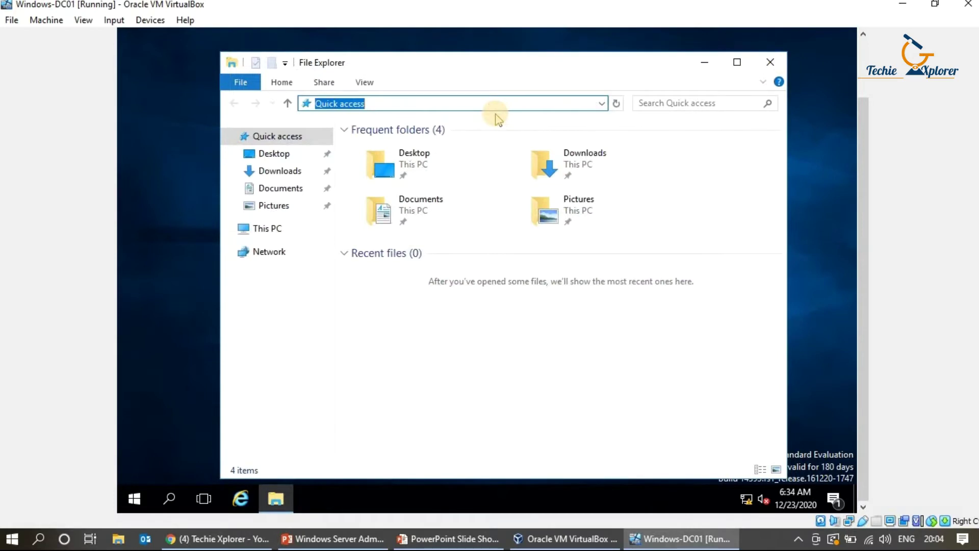
- Open the Network Connections window from File Explorer by running ncpa.cpl
type("NC")
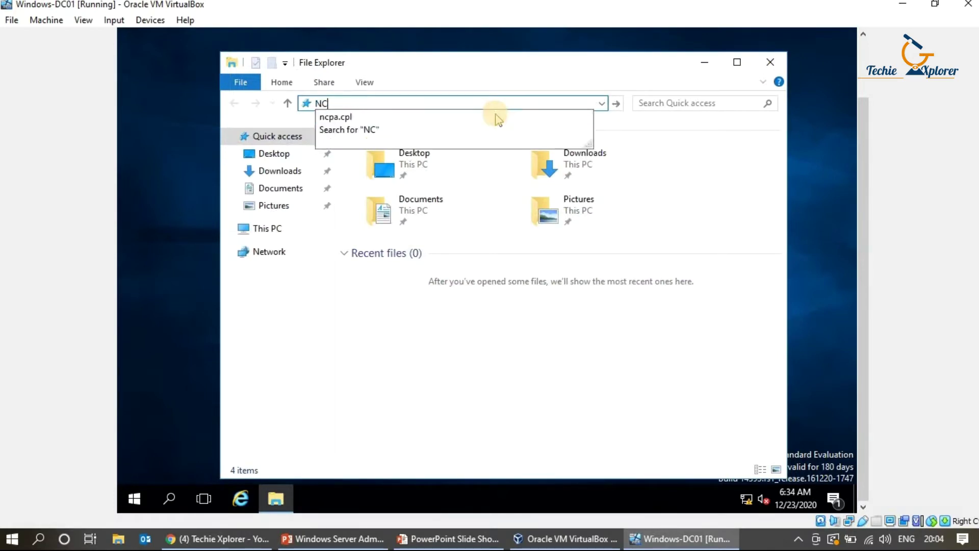
key("Down")
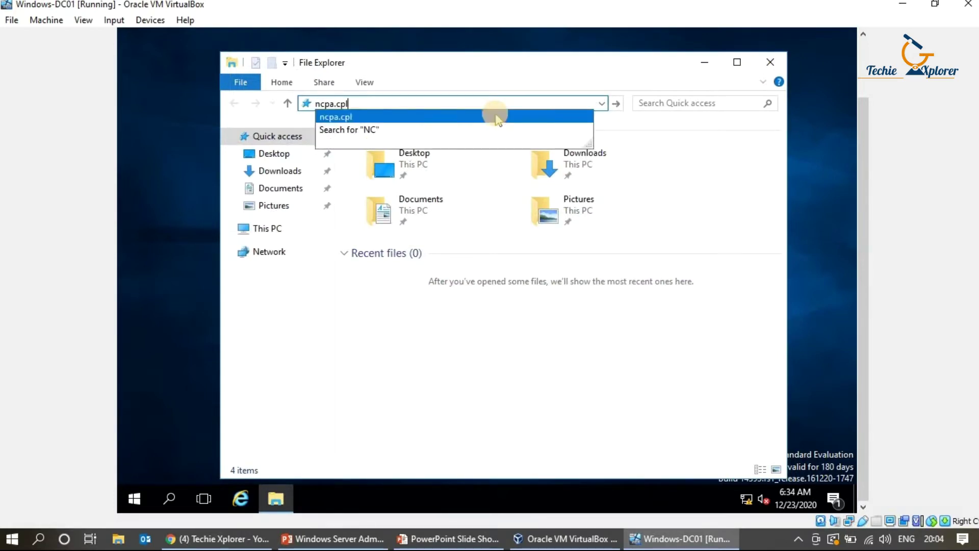
left_click(497, 117)
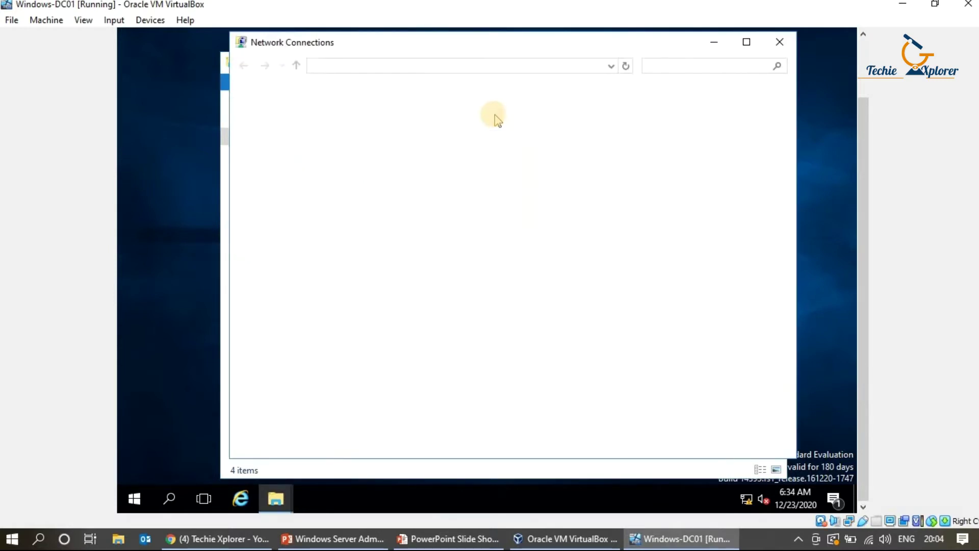
- Review the Ethernet adapter's Internet Protocol Version 4 address and DNS settings, and close the dialogs and windows
right_click(292, 137)
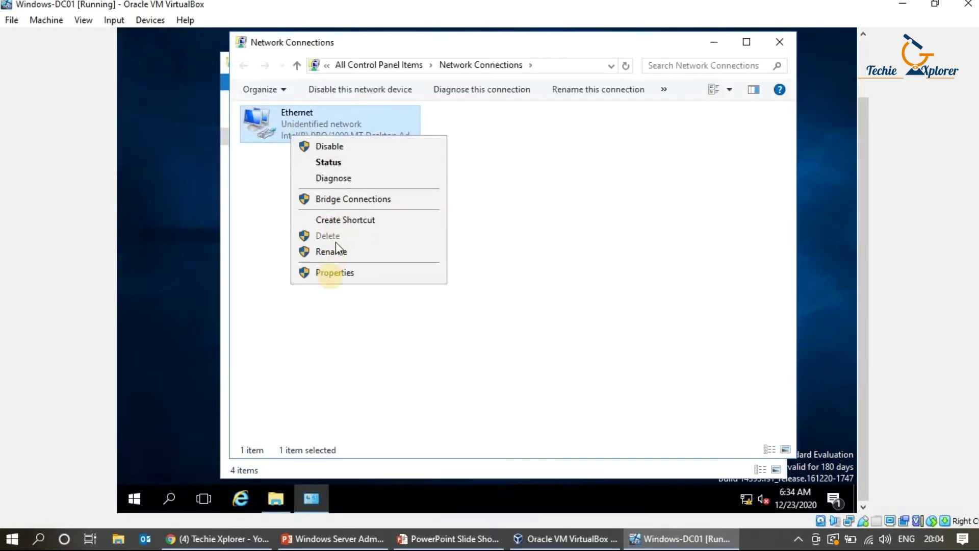
left_click(331, 274)
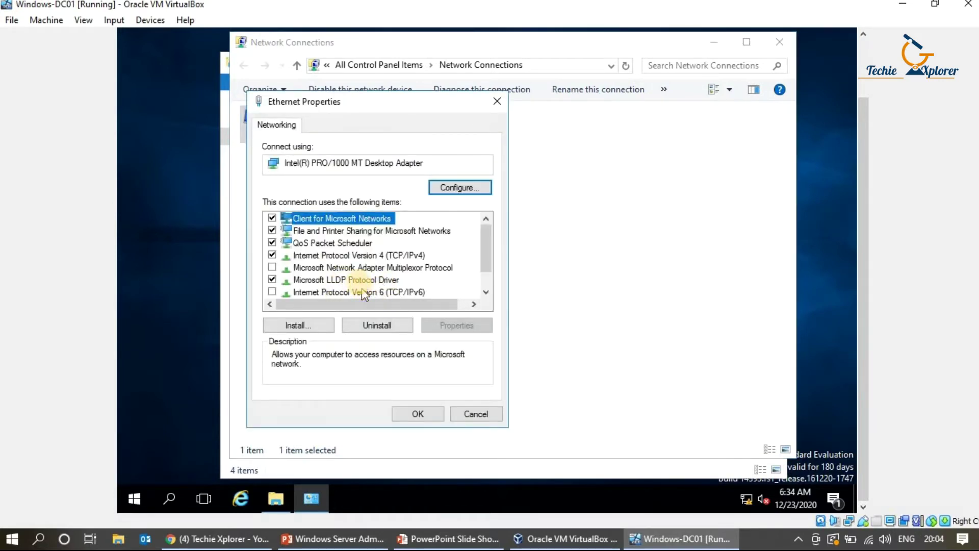
double_click(359, 255)
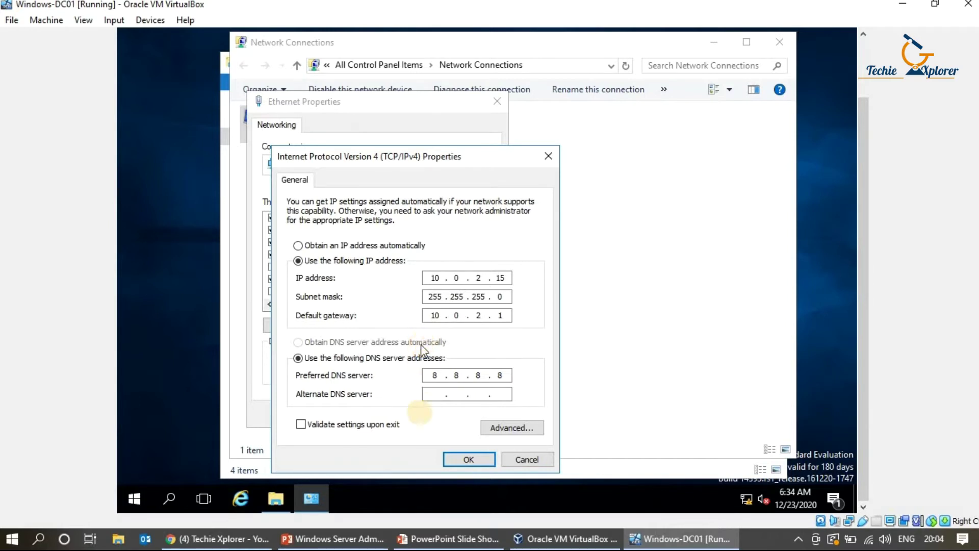
left_click(453, 460)
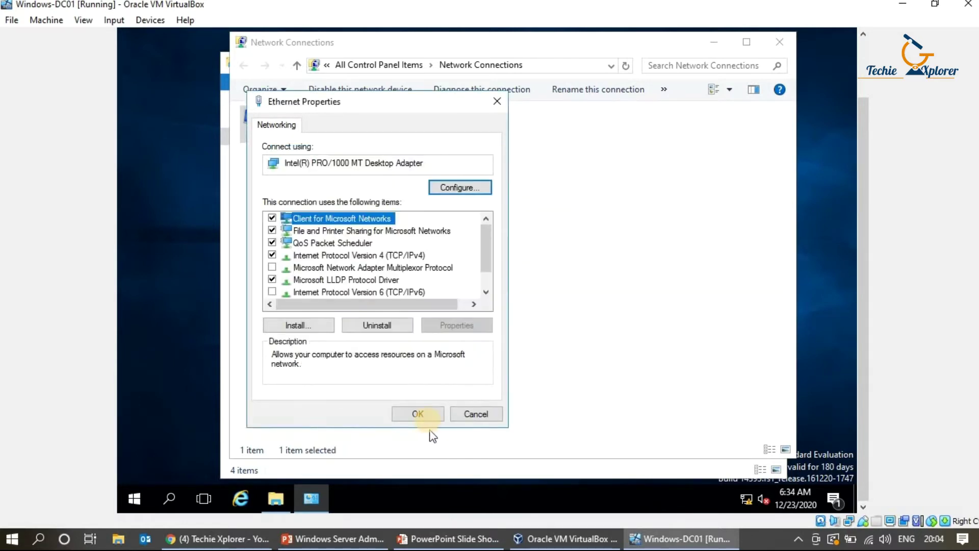
left_click(423, 414)
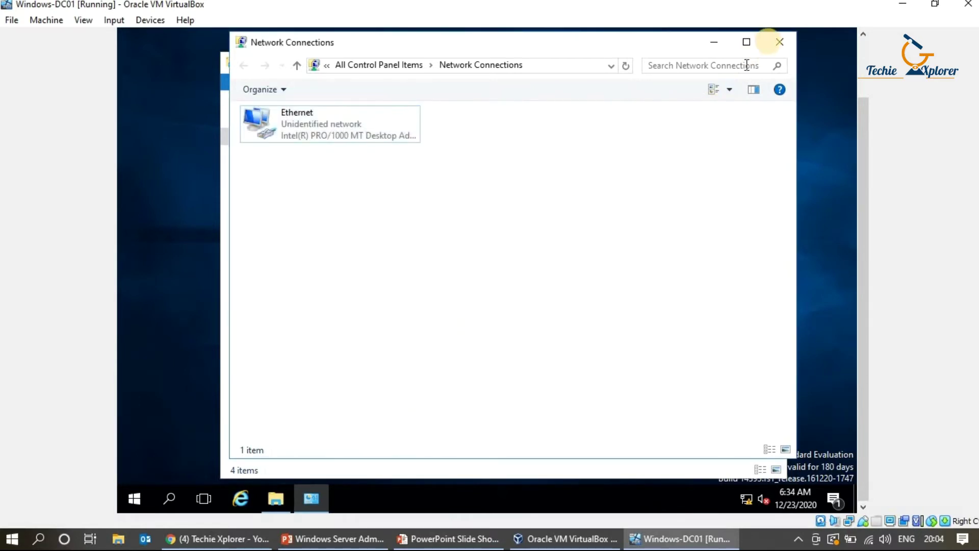
left_click(779, 42)
left_click(769, 61)
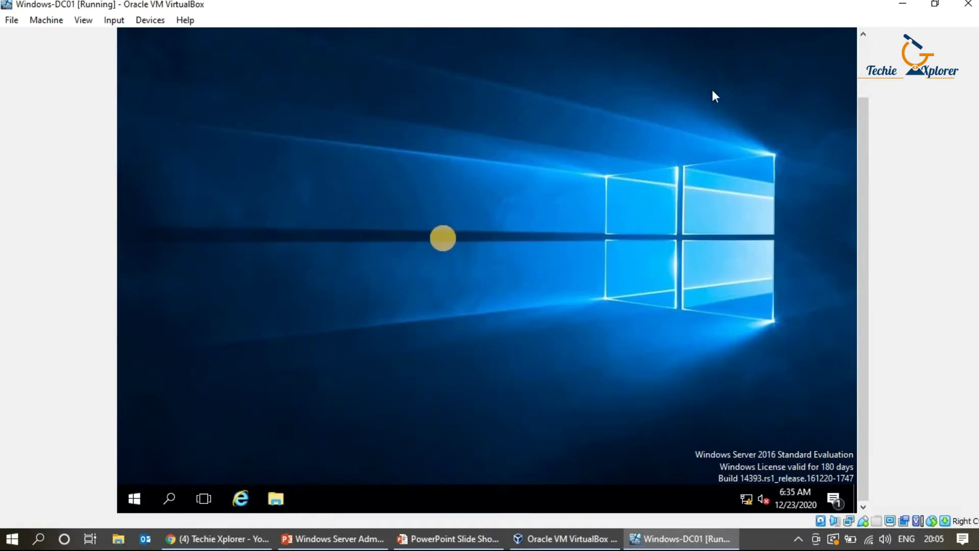
- Open the Remote Desktop settings in the advanced system settings of This PC
left_click(278, 497)
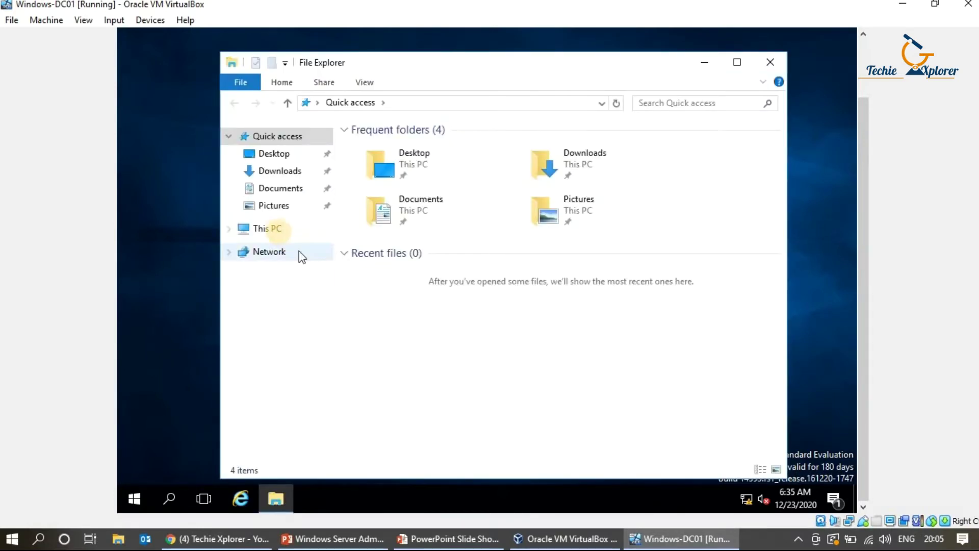
right_click(279, 230)
left_click(318, 420)
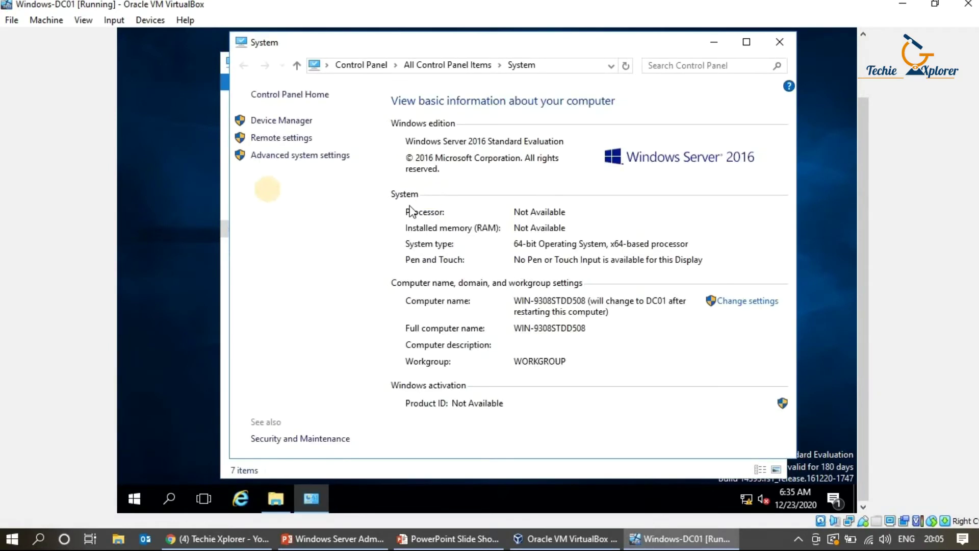
left_click(285, 155)
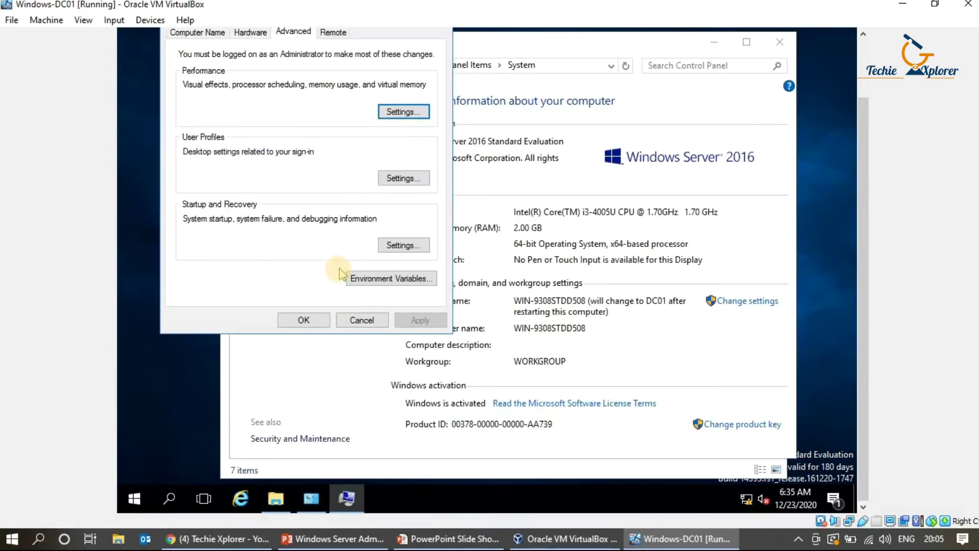
left_click(334, 32)
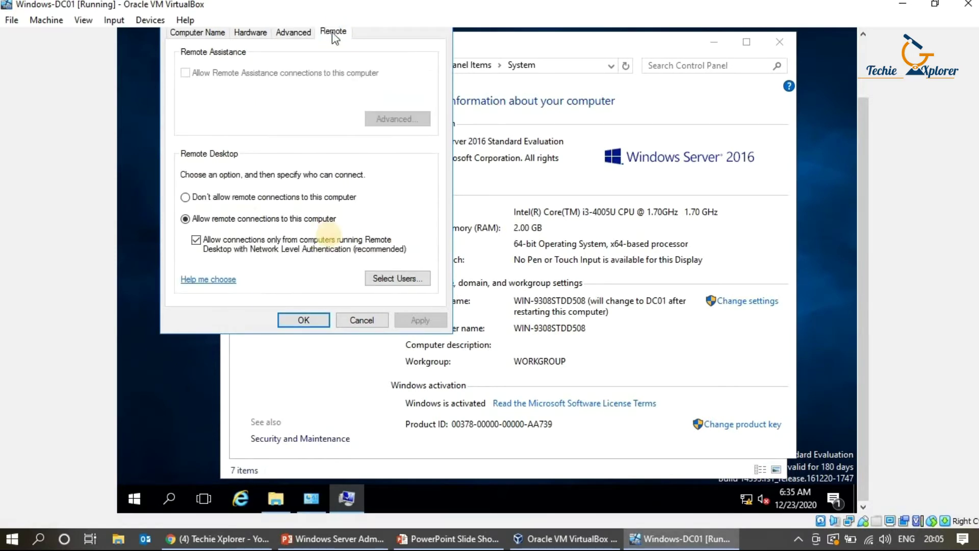
- Allow remote connections to this computer, check the user selection for Remote Desktop, and accept the settings and close the windows
left_click(203, 219)
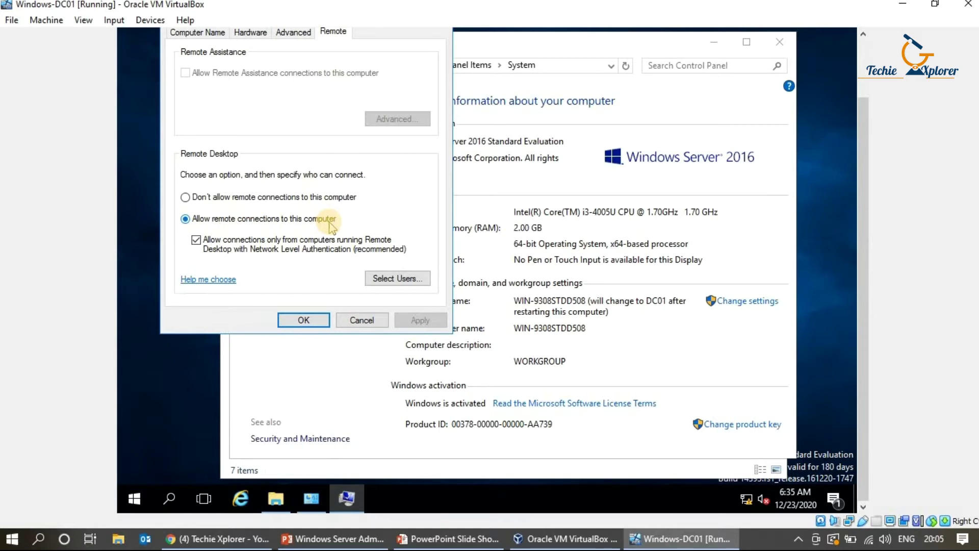
left_click(391, 279)
left_click(399, 246)
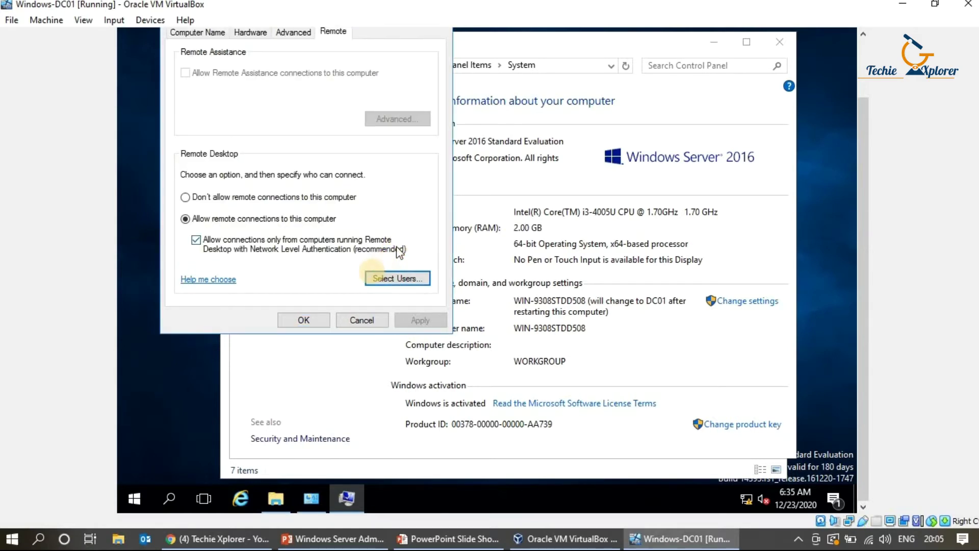
left_click(314, 320)
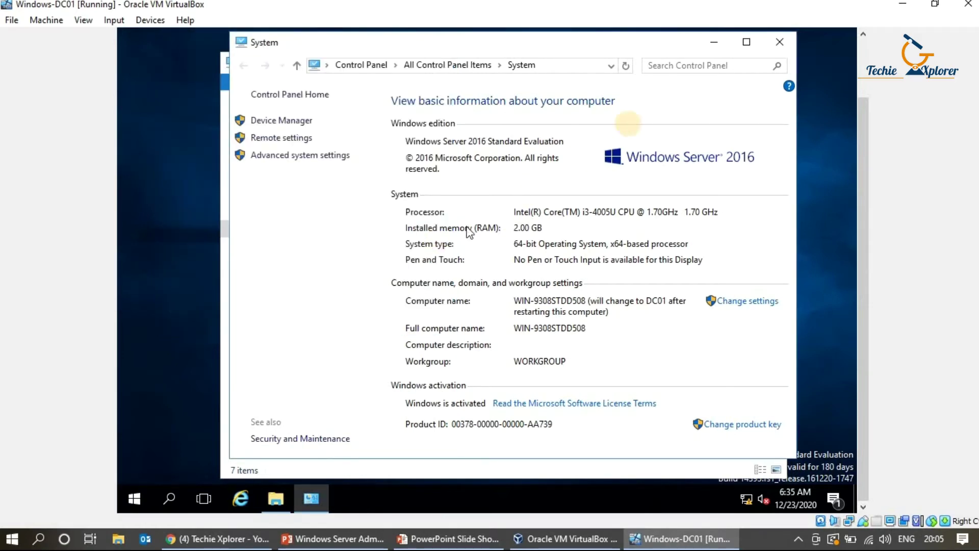
left_click(780, 43)
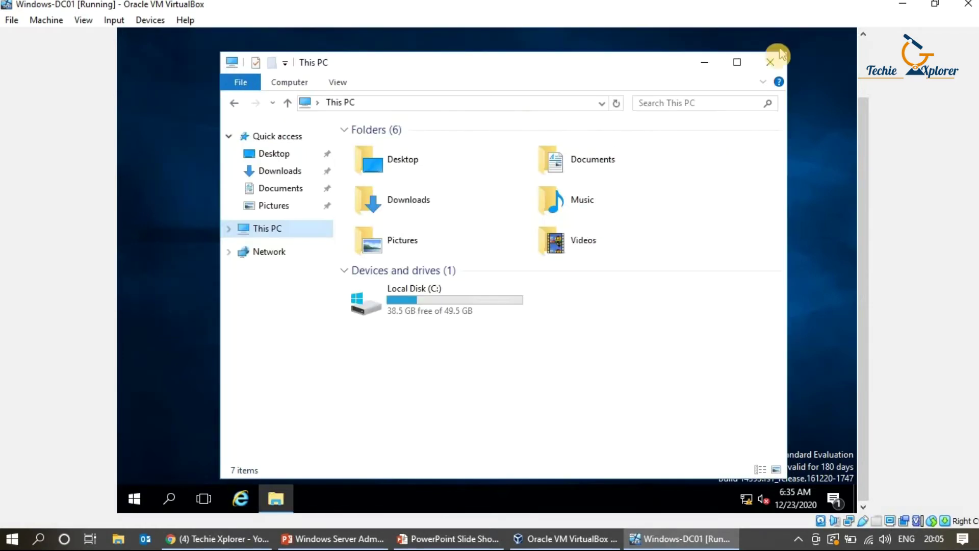
left_click(778, 59)
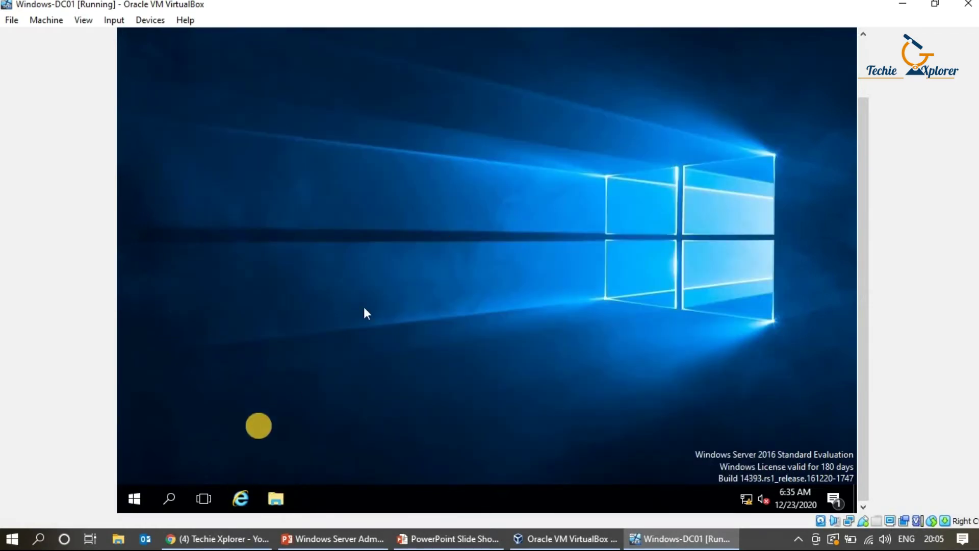
- Open Control Panel with the Run command control and view the apps allowed through Windows Firewall
right_click(136, 497)
left_click(202, 423)
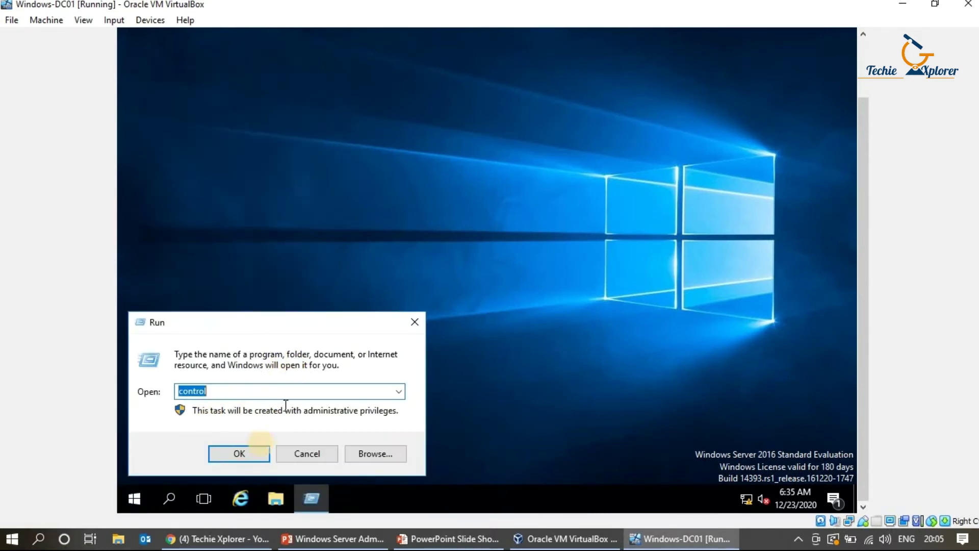
left_click(264, 448)
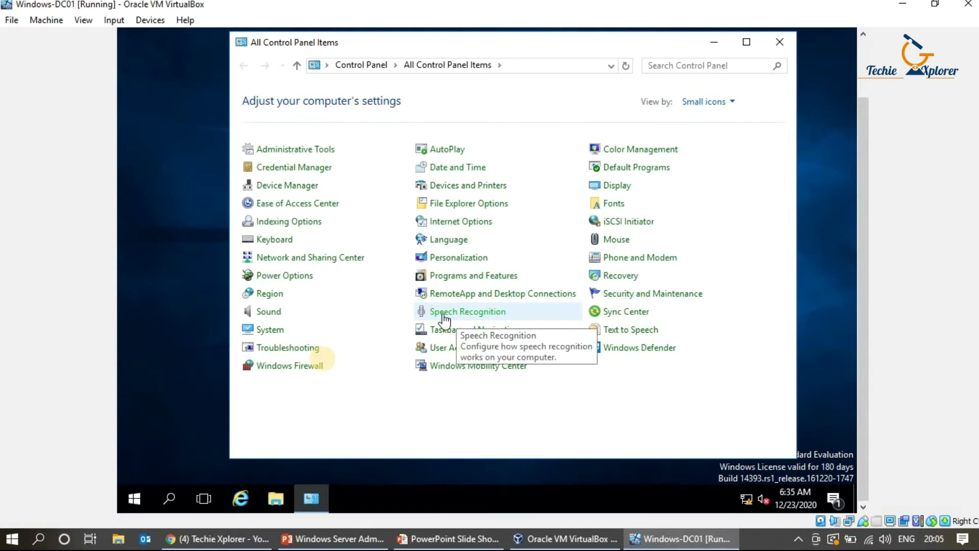
left_click(298, 365)
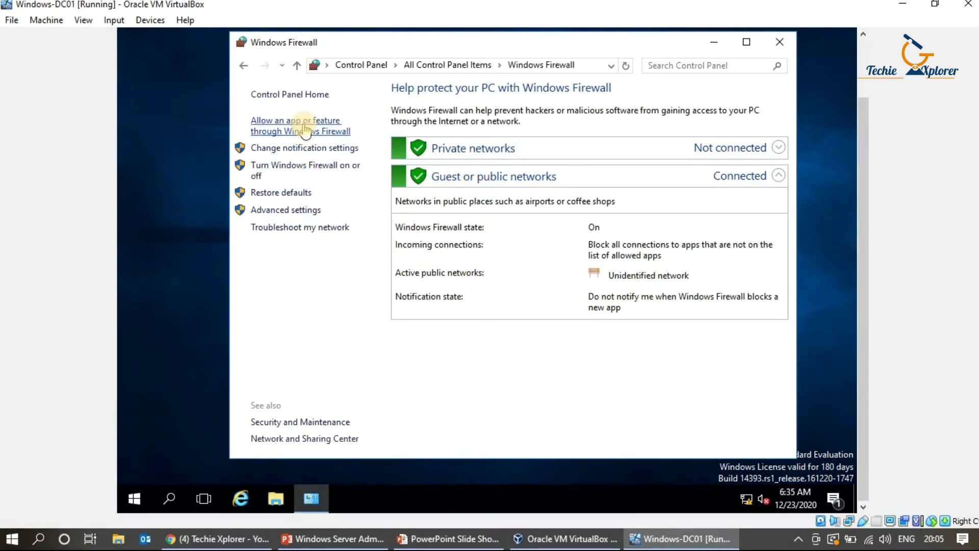
left_click(305, 129)
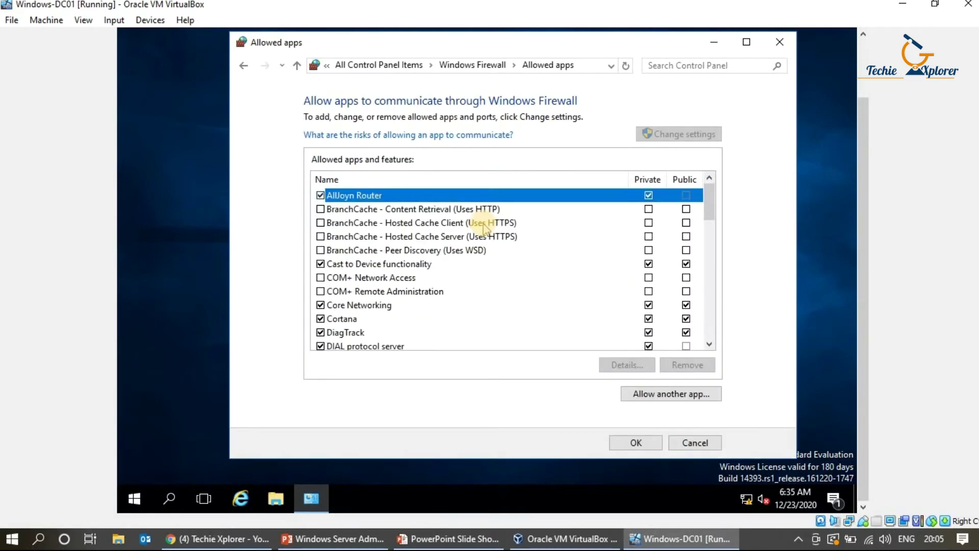
- Check the Remote Desktop entry for private and public networks in the firewall's allowed apps list, and leave the list without changes
left_click_drag(709, 207, 713, 224)
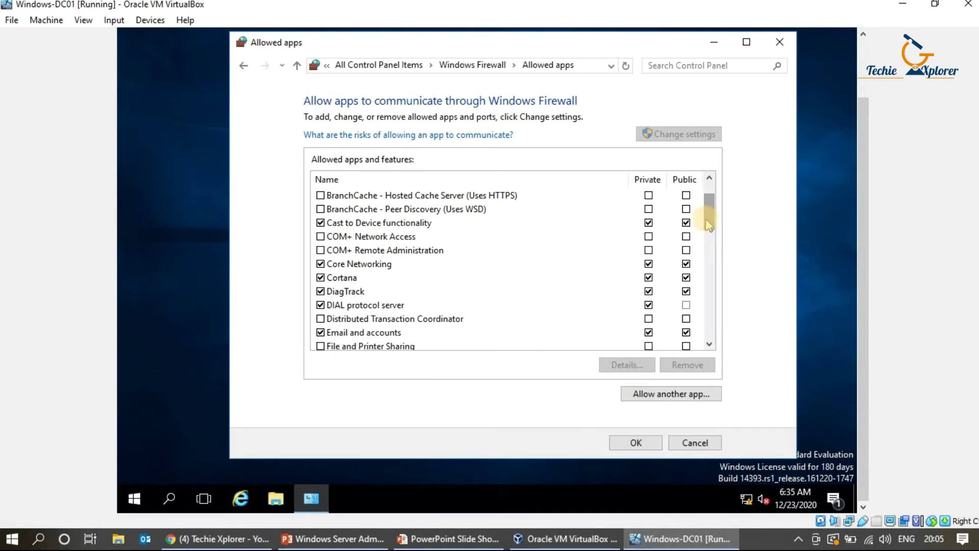
left_click_drag(709, 224, 716, 263)
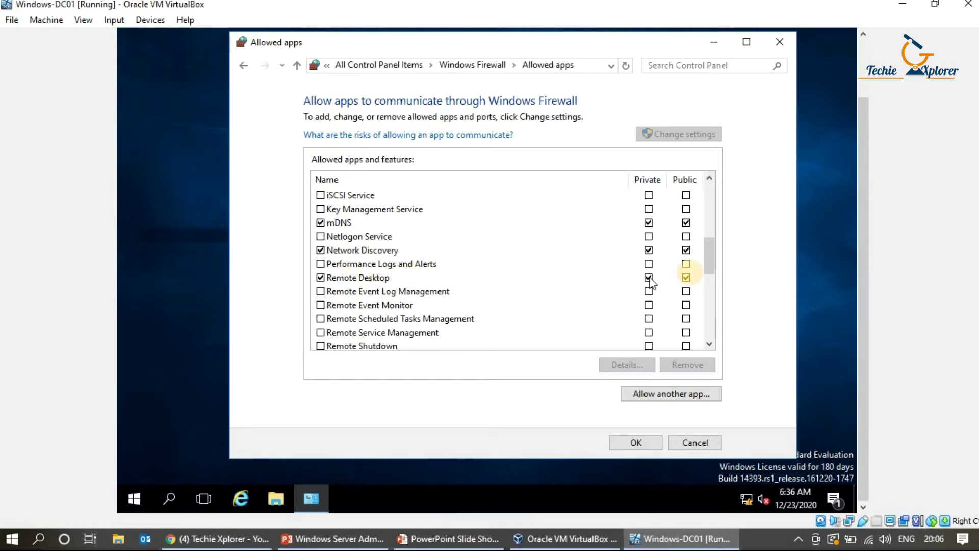
left_click_drag(715, 266, 715, 192)
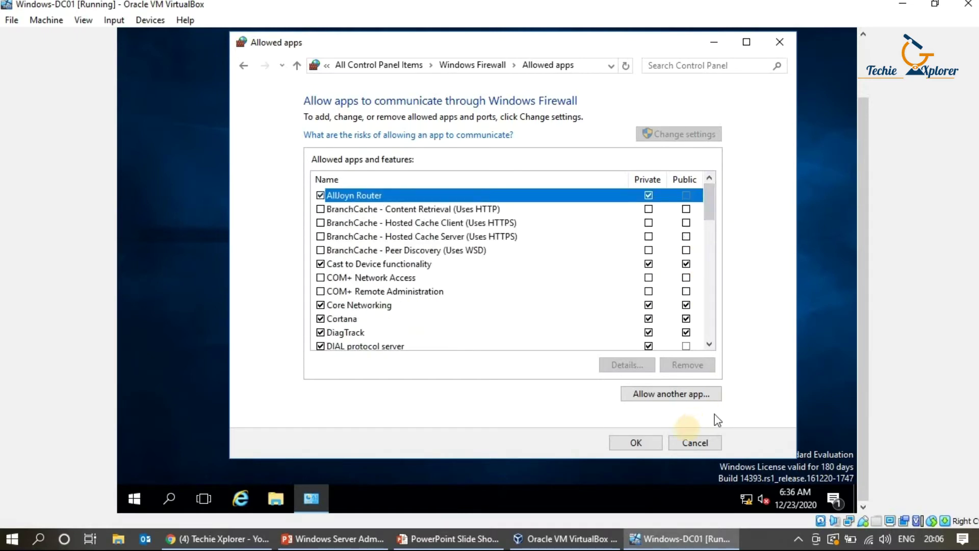
left_click(691, 443)
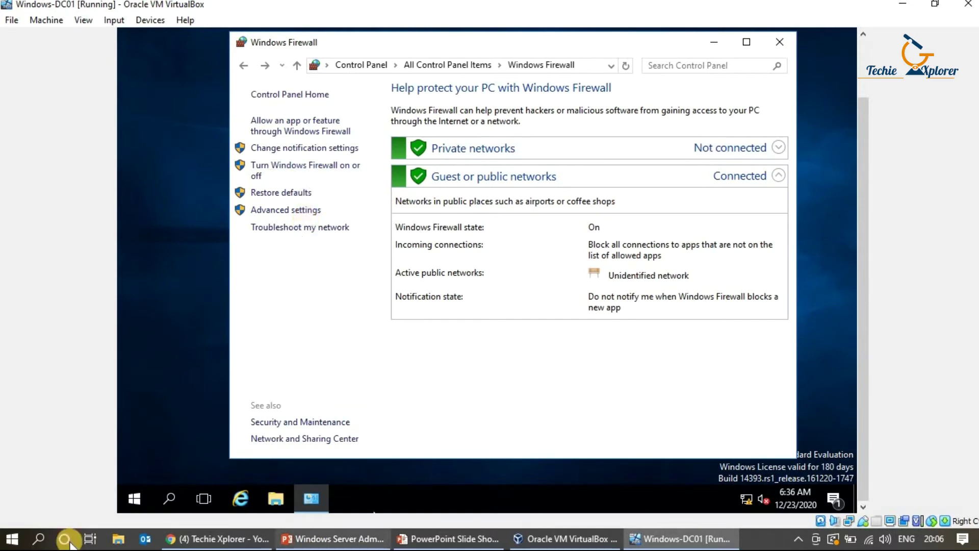
- Test a Remote Desktop connection from the host computer to 10.0.2.15 using mstsc, and dismiss the credentials request and the connection window
right_click(12, 539)
left_click(45, 479)
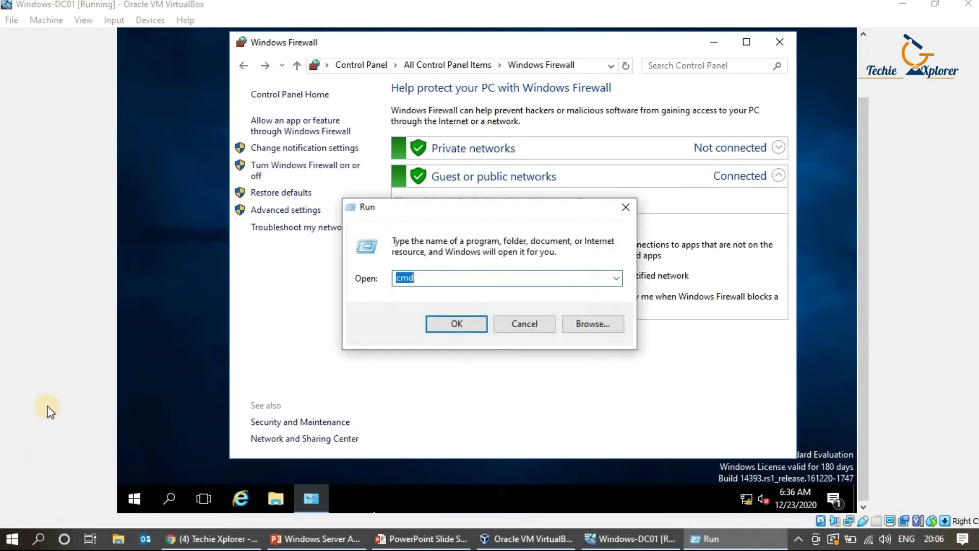
type("mstsc")
key("Return")
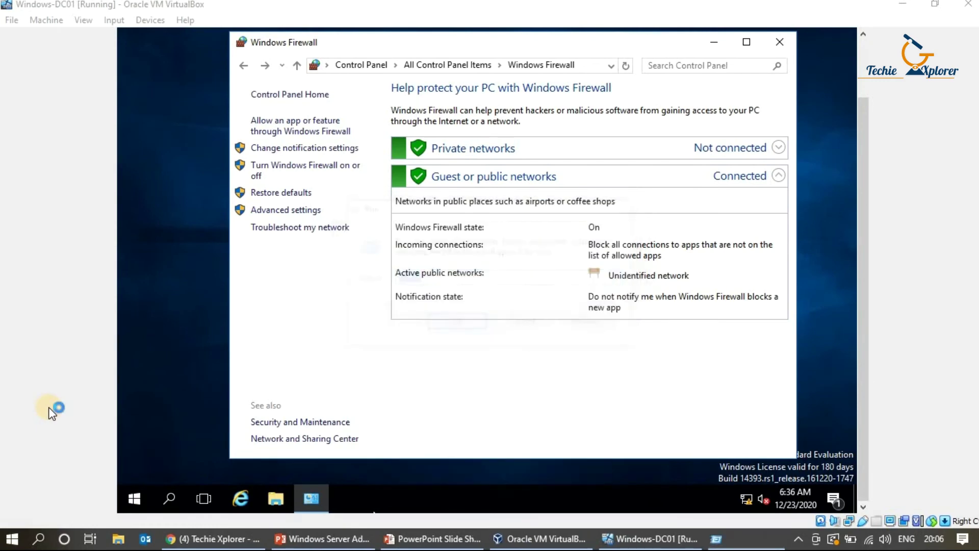
type("10.0.2.15")
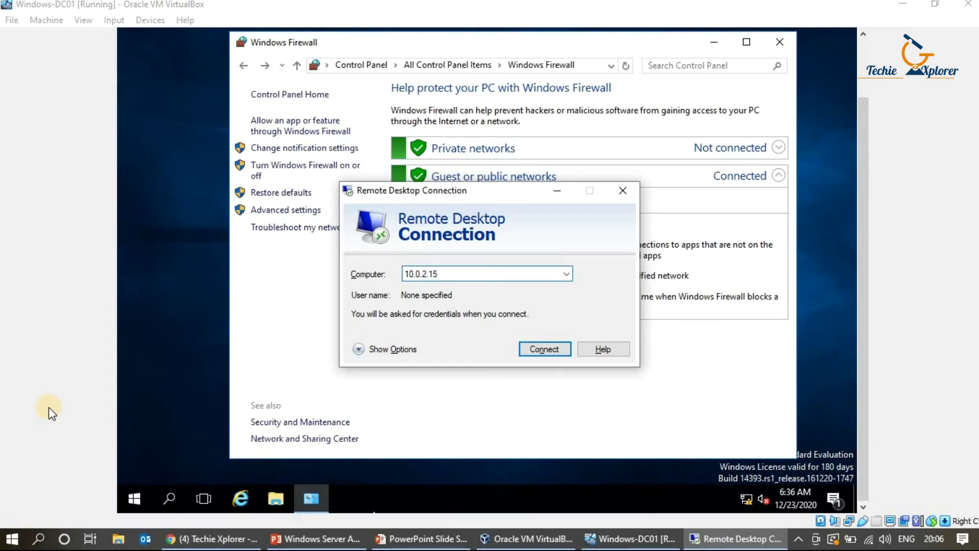
key("Return")
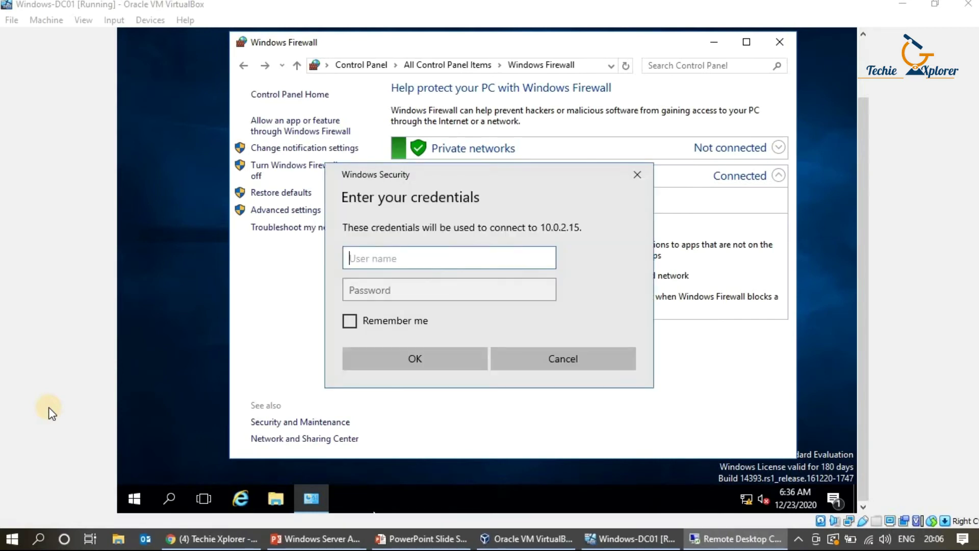
left_click(637, 174)
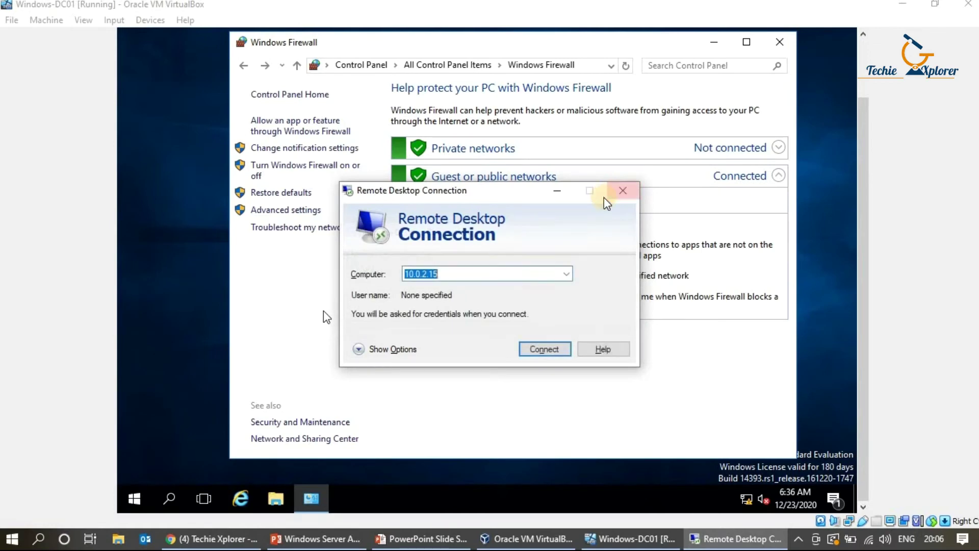
key("Escape")
- Ping 10.0.2.15 from a command prompt on the host computer and minimise the prompt
key("super+x")
left_click(32, 463)
type("cmd")
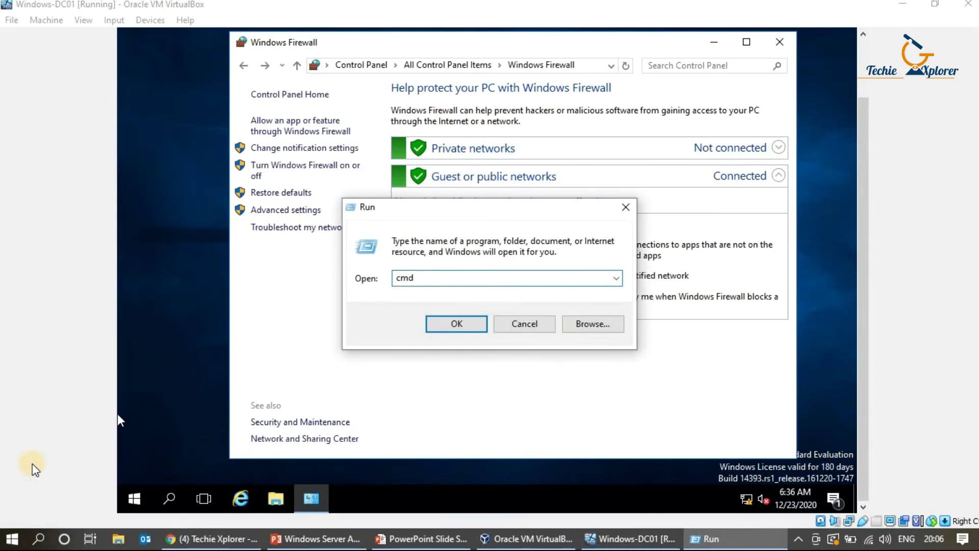
key("Return")
type("ping 10.0.2.15")
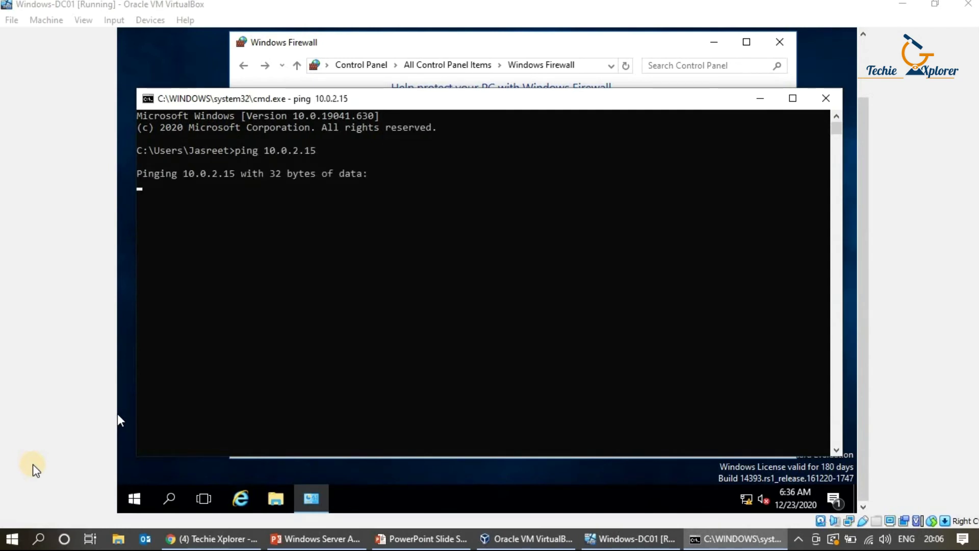
left_click(759, 108)
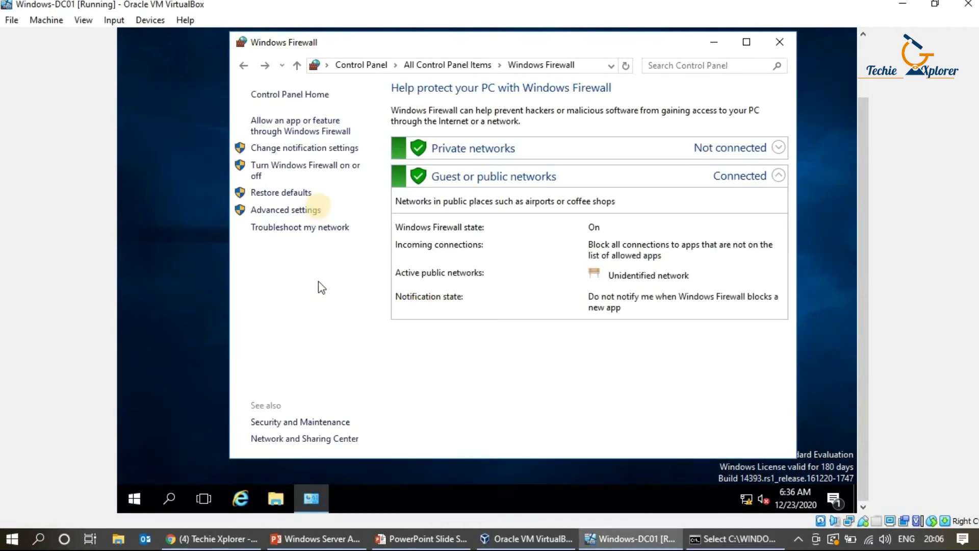
- Look through the apps allowed through Windows Firewall on the server again and leave the list without changes
left_click(317, 131)
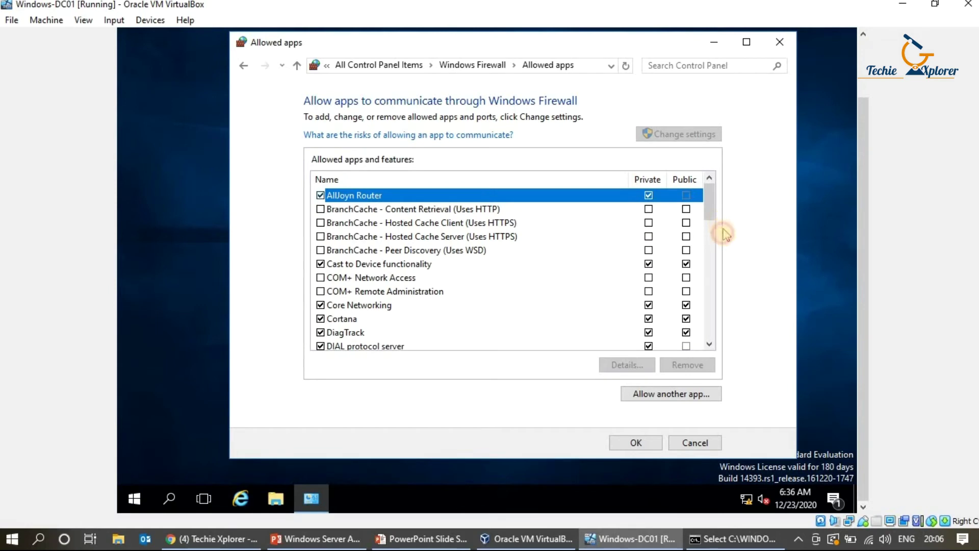
scroll(714, 232, "down", 1)
left_click_drag(713, 232, 671, 448)
left_click(684, 443)
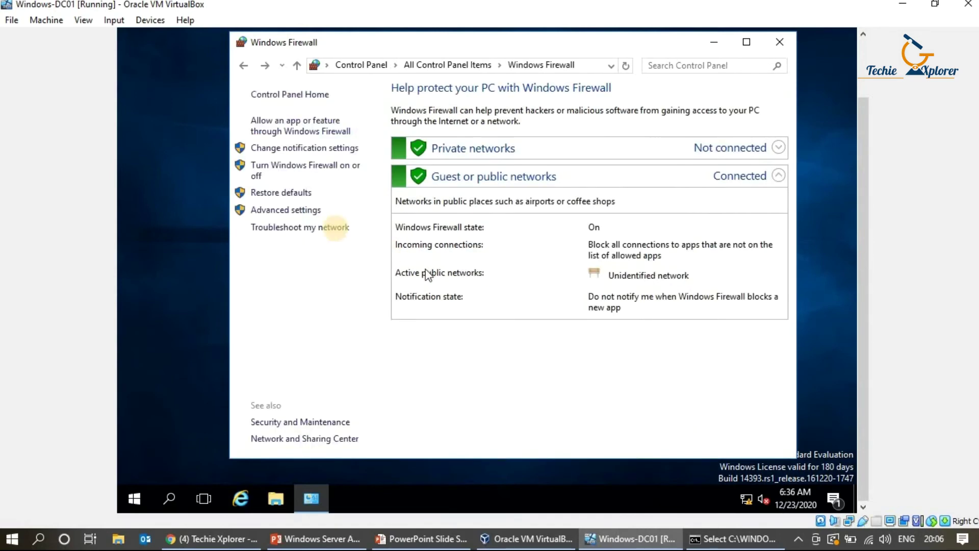
- Start a custom inbound rule in the server firewall's advanced settings, applying to all programs with protocol type ICMPv4
left_click(299, 212)
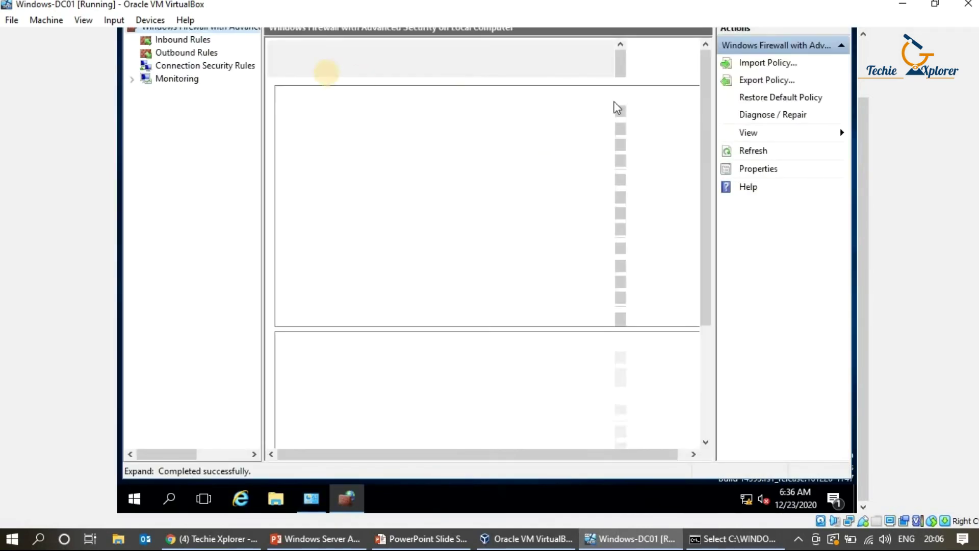
left_click(192, 40)
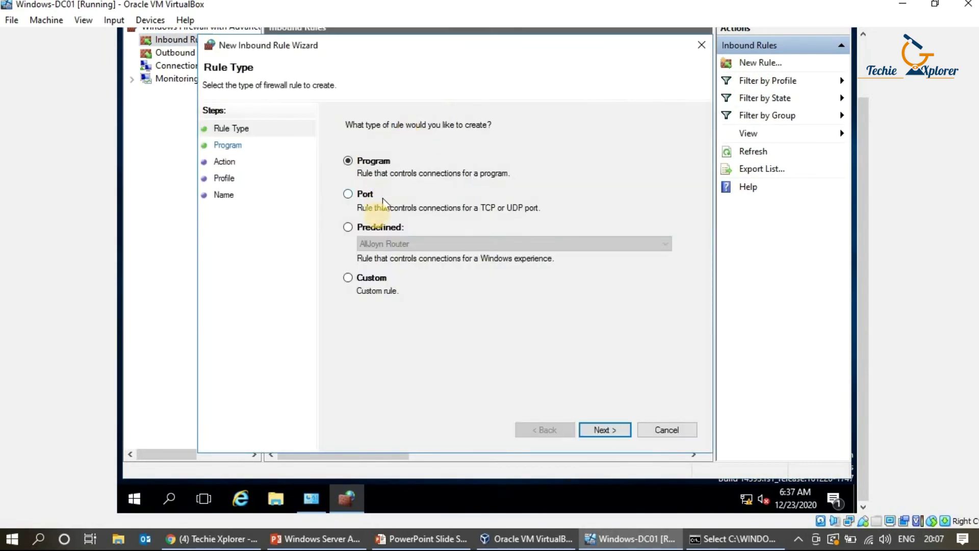
left_click(372, 277)
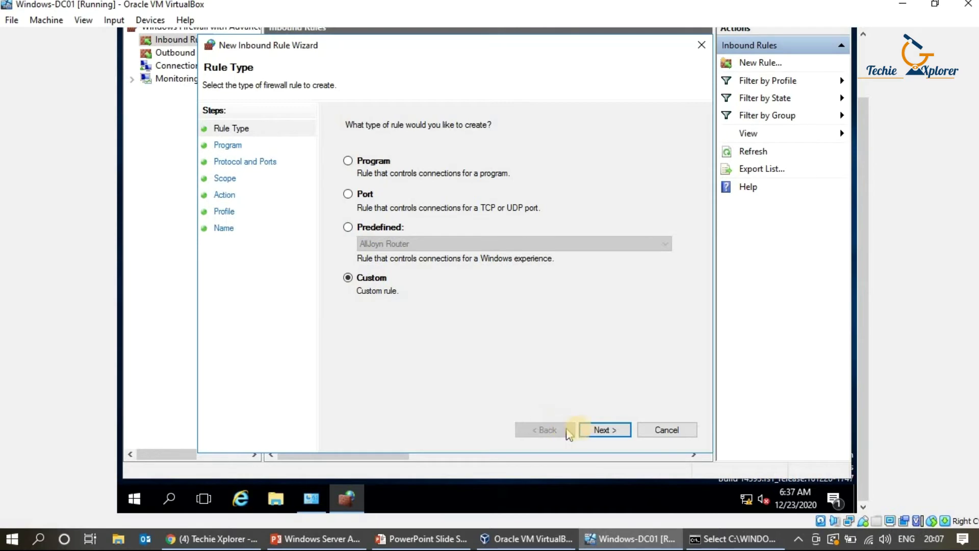
left_click(583, 431)
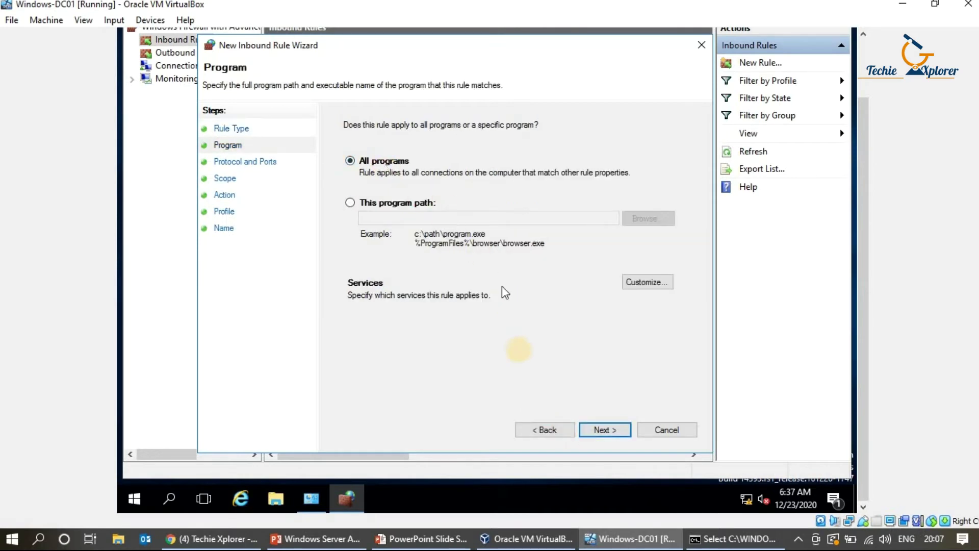
left_click(596, 429)
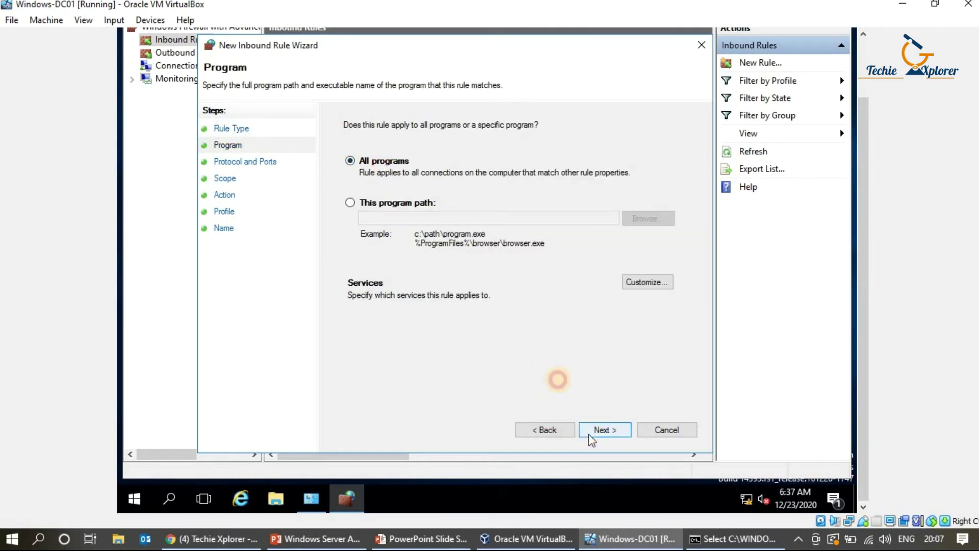
left_click(445, 166)
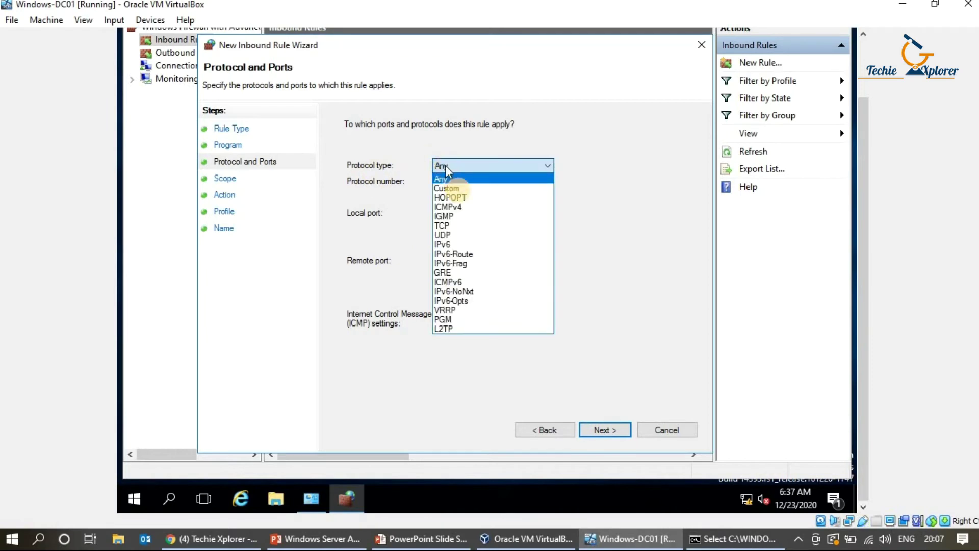
left_click(452, 207)
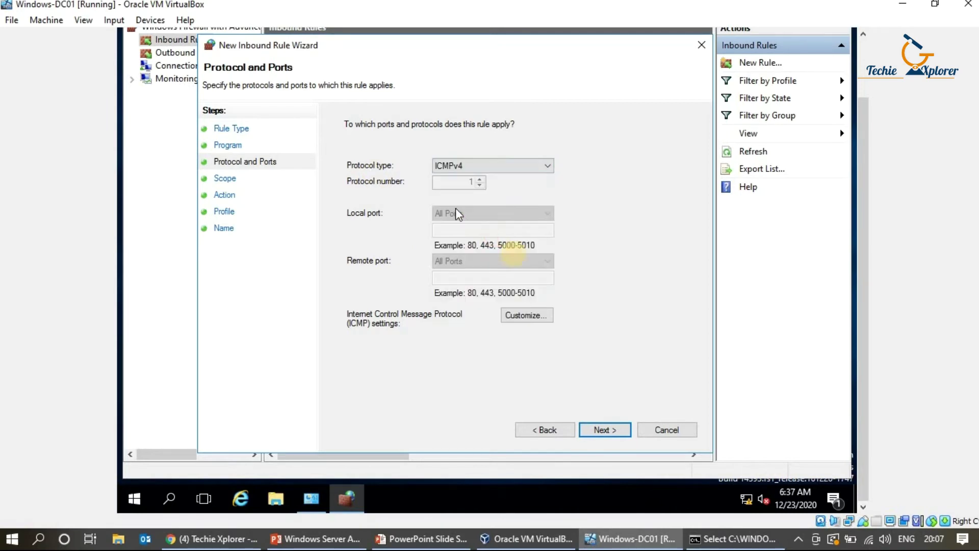
- Finish the inbound rule with any IP address, the connection allowed and the Domain, Private and Public profiles, naming it ICMP Allow Rule
left_click(617, 433)
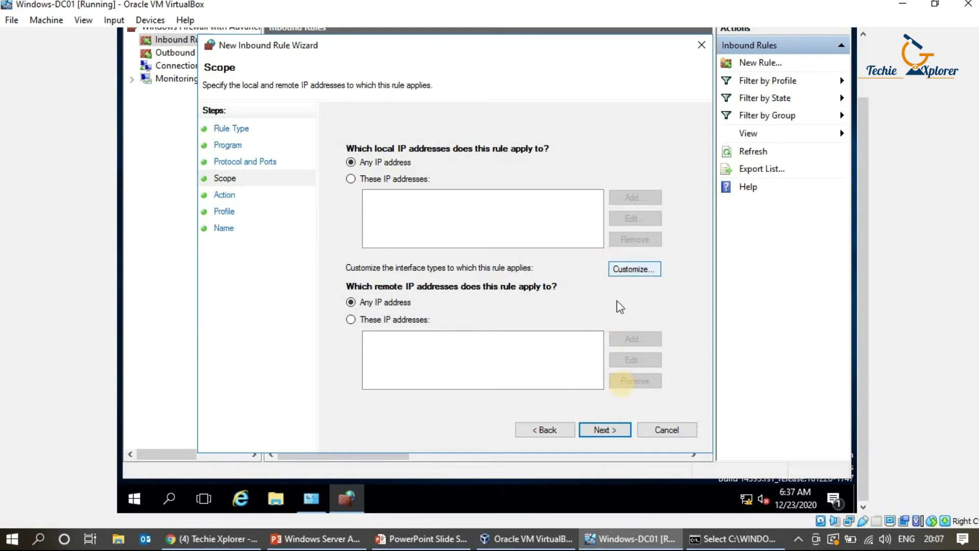
left_click(602, 430)
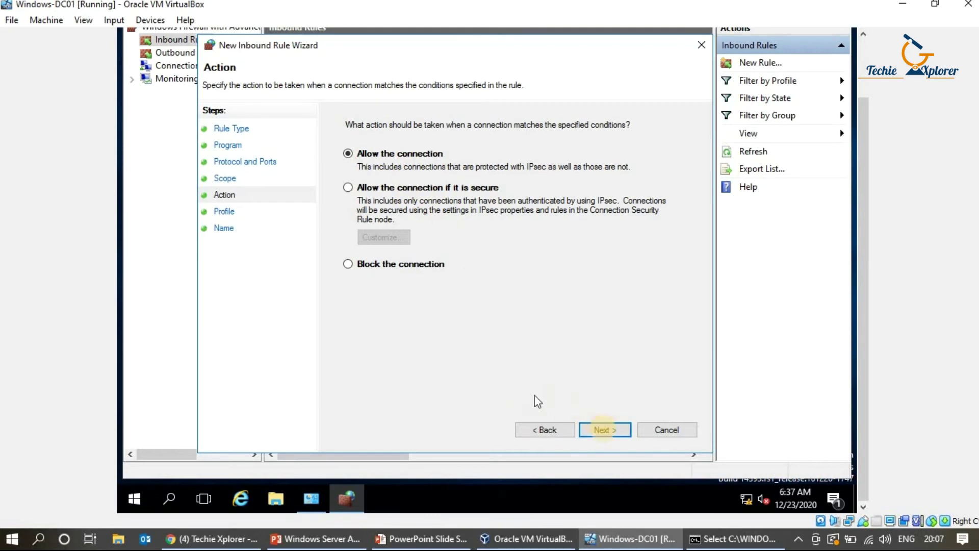
left_click(602, 430)
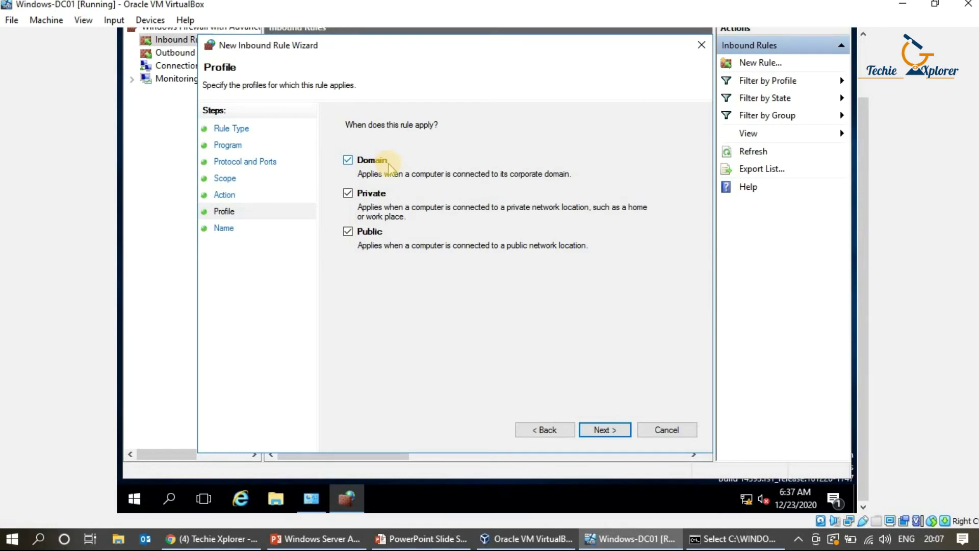
key("Return")
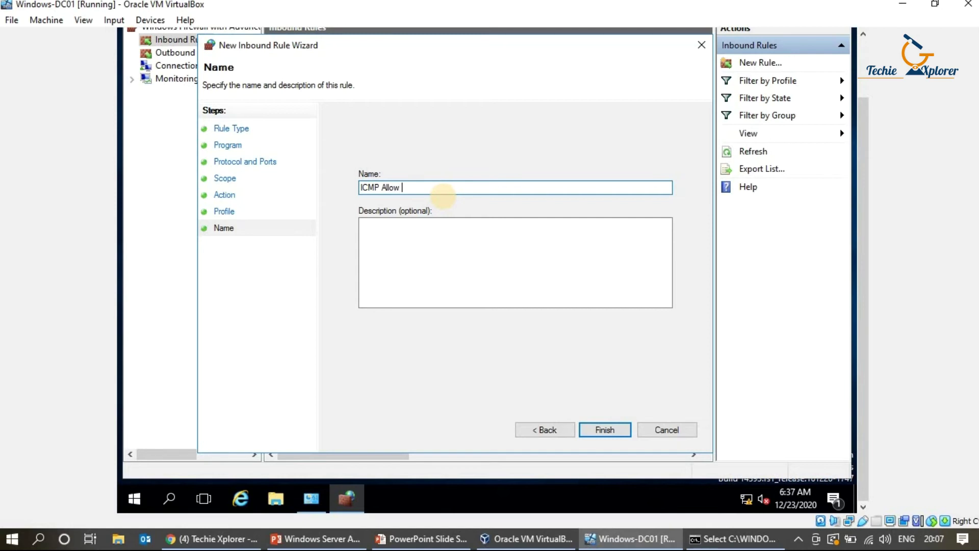
type("ICMP Allow Rule")
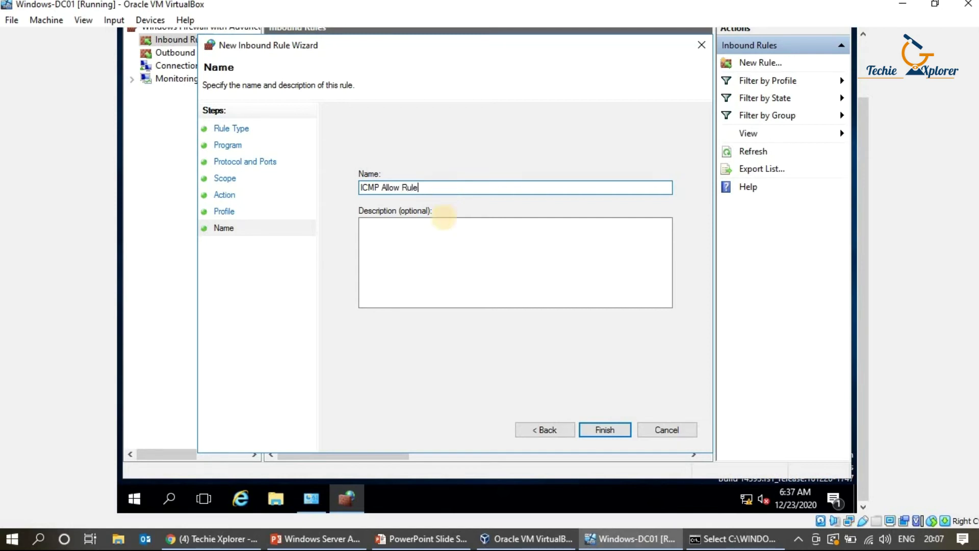
left_click(604, 430)
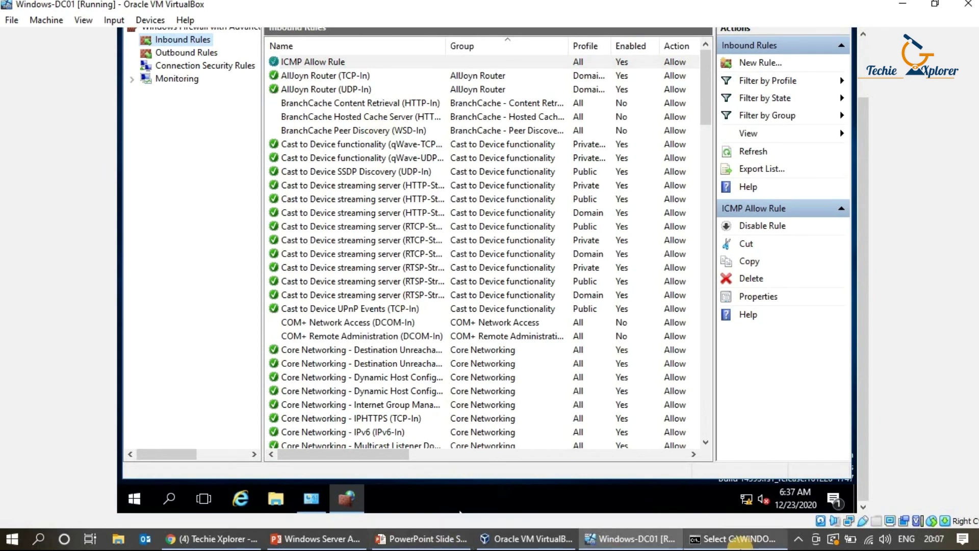
- Resume the ping to 10.0.2.15 in the host's command prompt, repeat it to test the new rule, and close the prompt
left_click(732, 539)
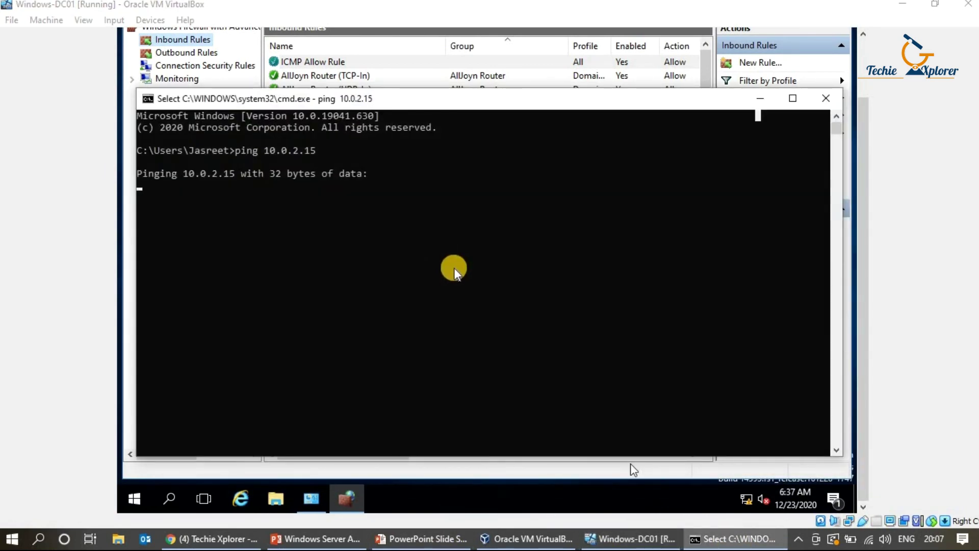
key("Escape")
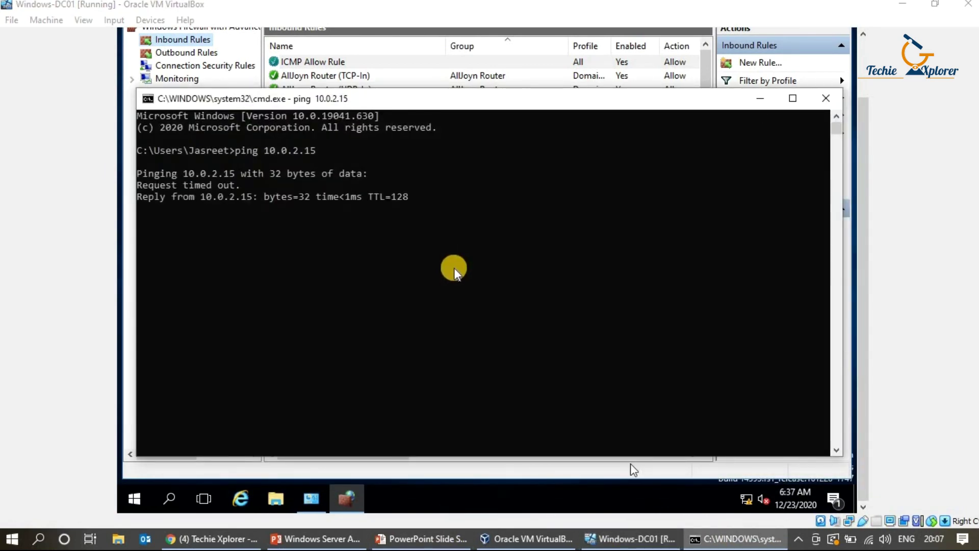
key("Up")
key("Return")
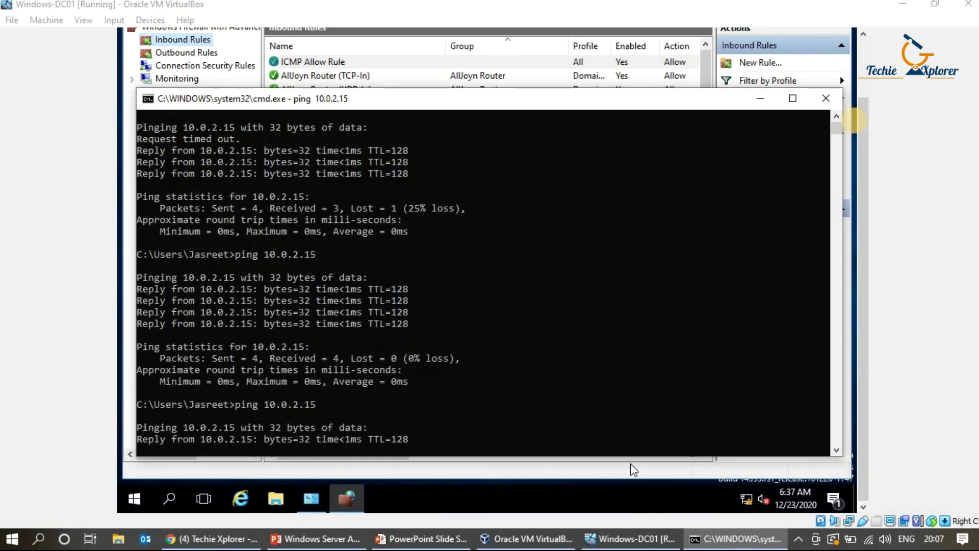
key("ctrl+c")
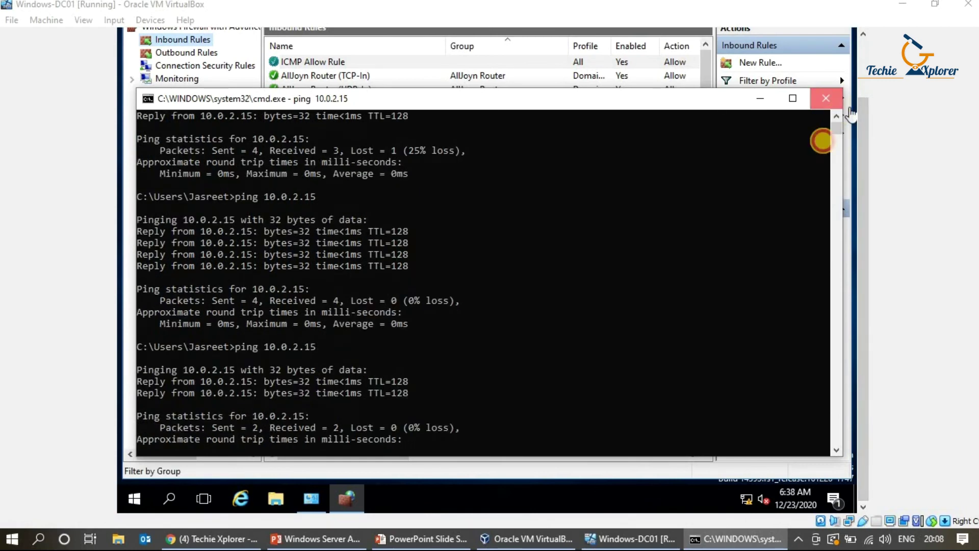
left_click(826, 98)
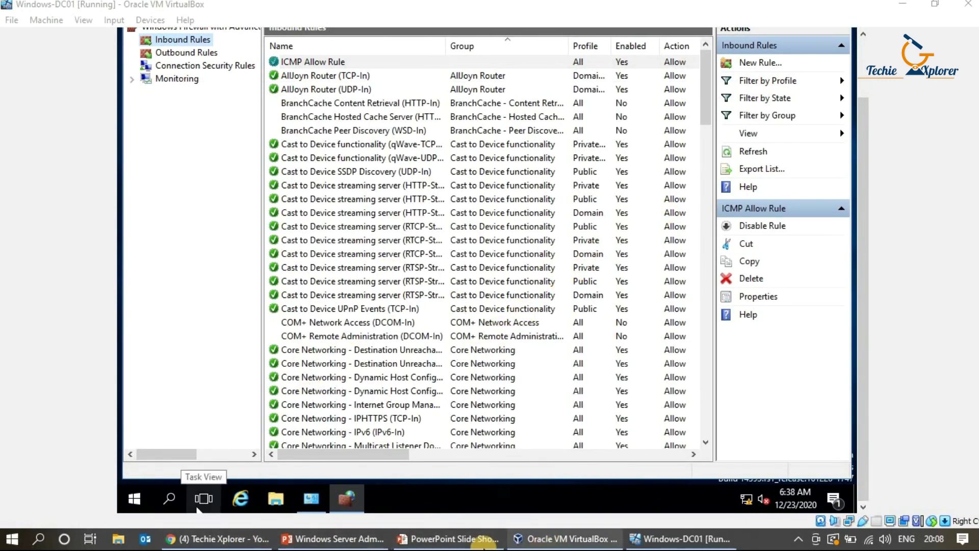
- Switch to the PowerPoint slide show and show the Upcoming slide
left_click(449, 539)
left_click(469, 355)
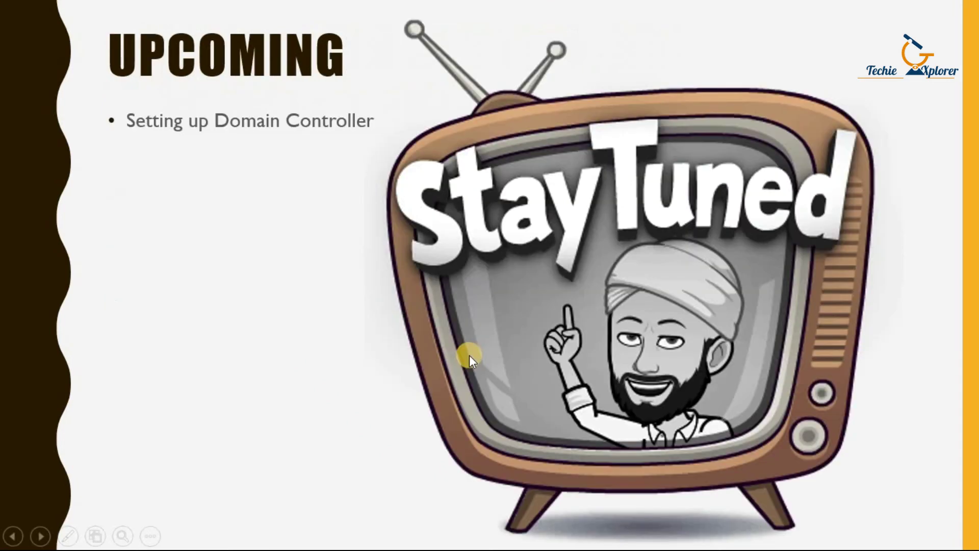